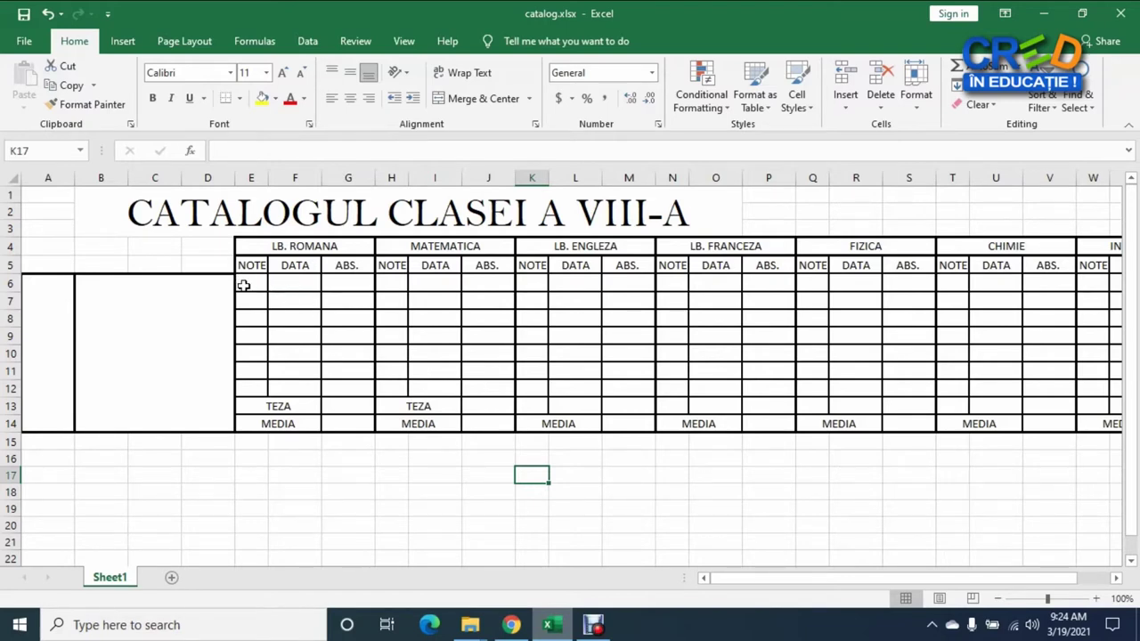
Format the LB. ROMANA grade cells E6:E12 as Number with 0 decimal places
drag(247, 282, 250, 384)
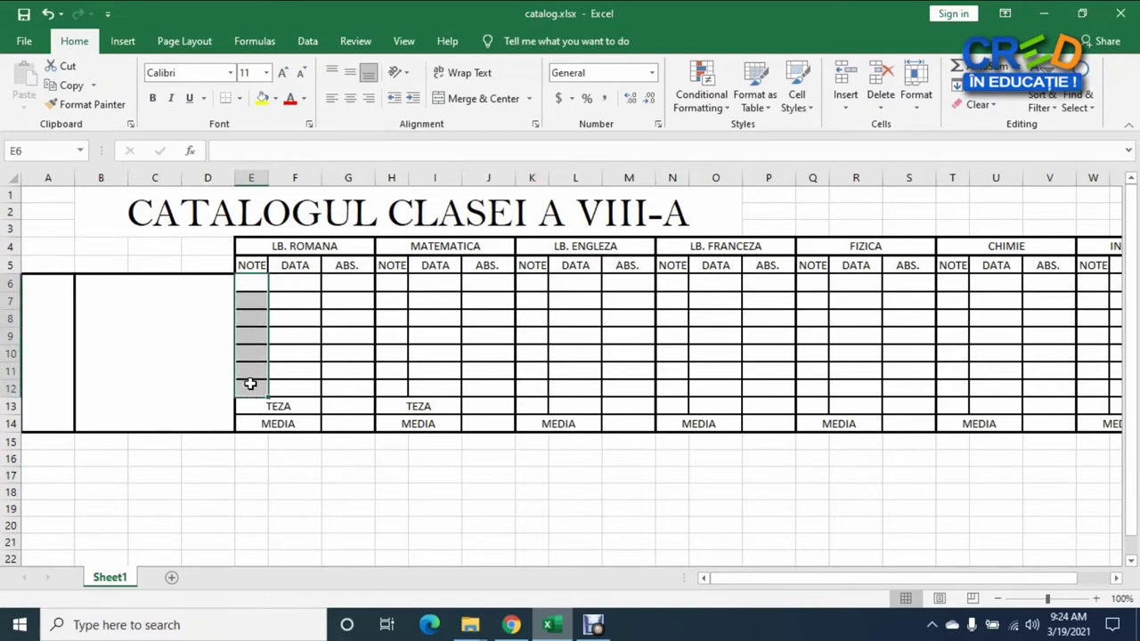
right_click(253, 314)
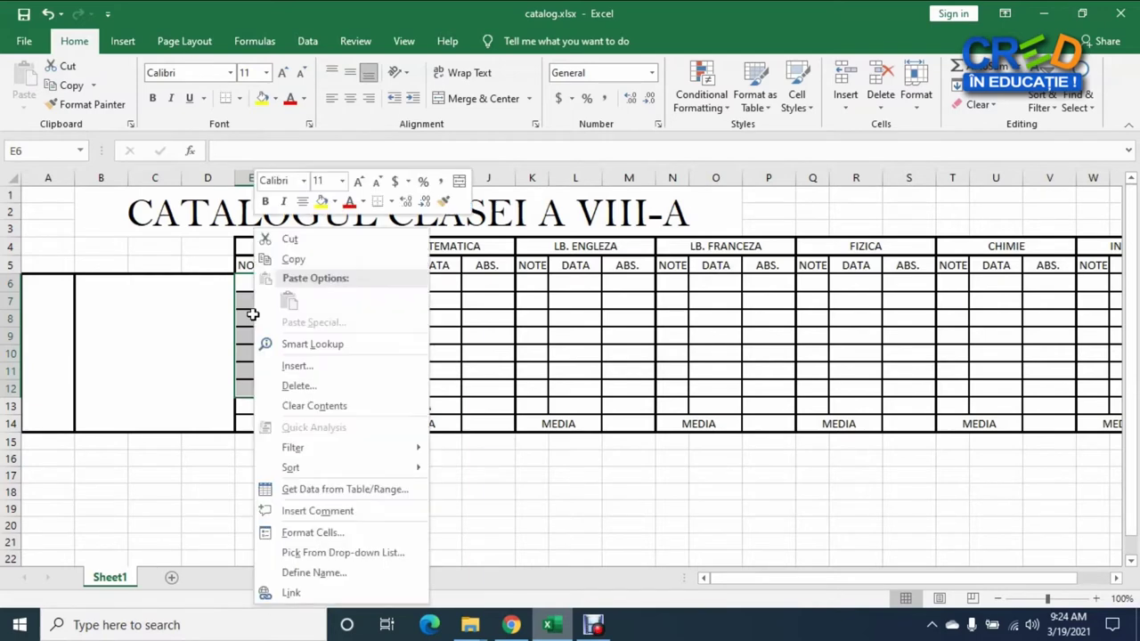
click(317, 536)
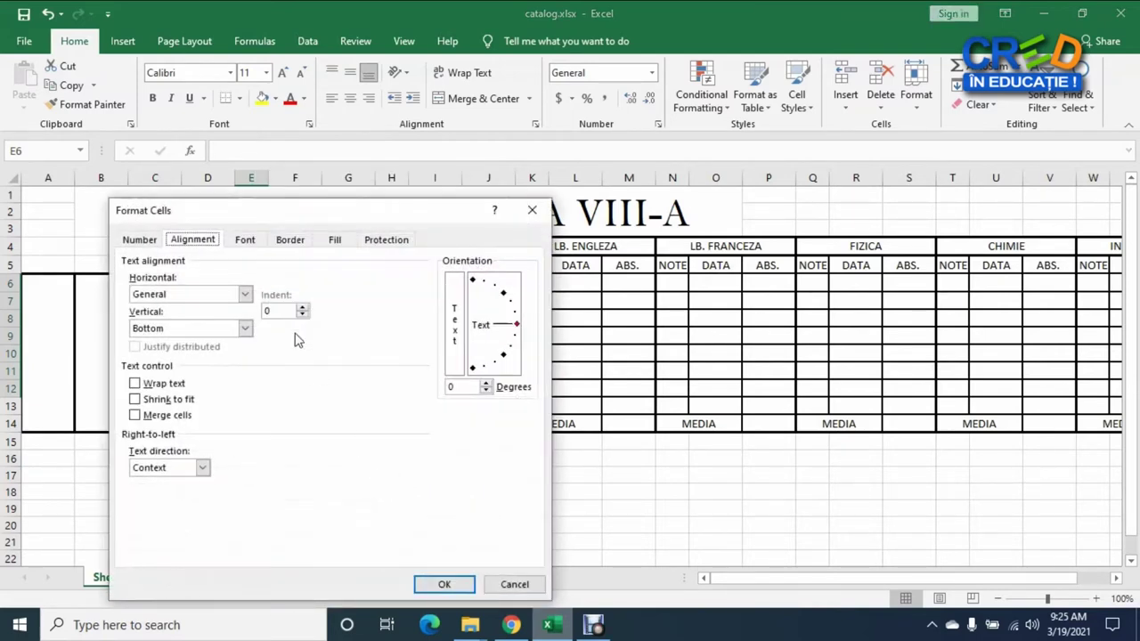
click(148, 243)
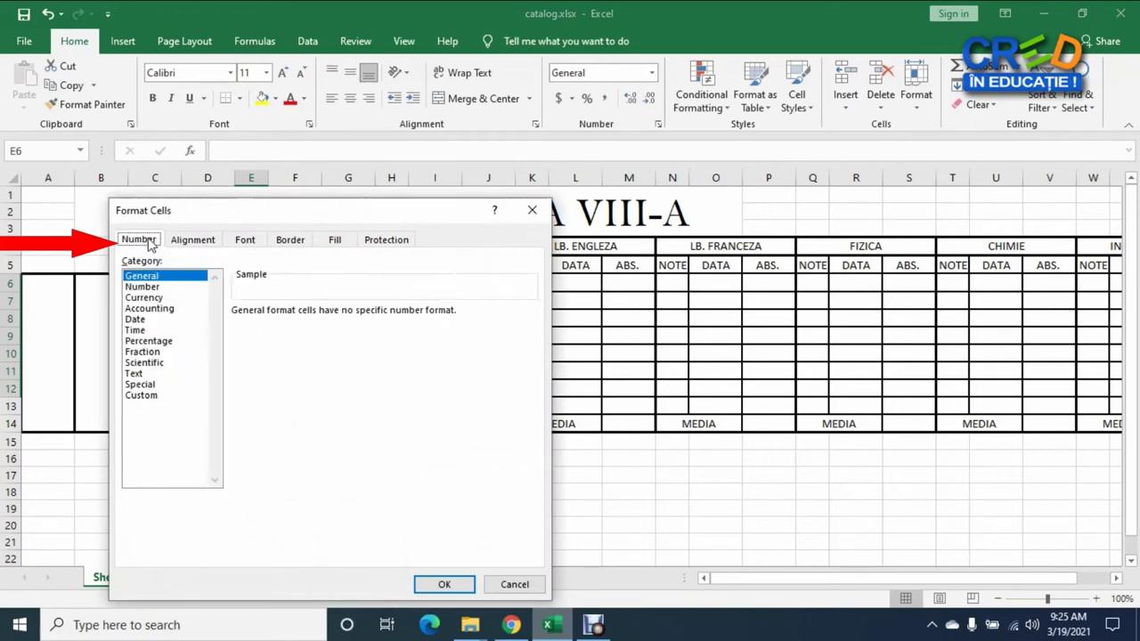
click(151, 288)
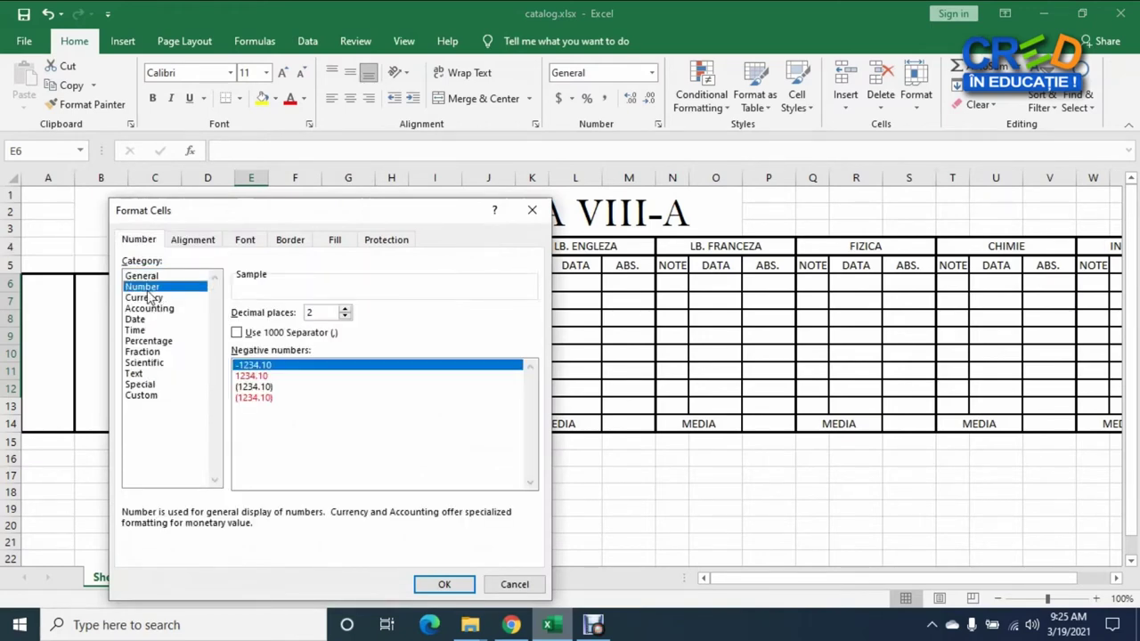
drag(332, 216, 749, 132)
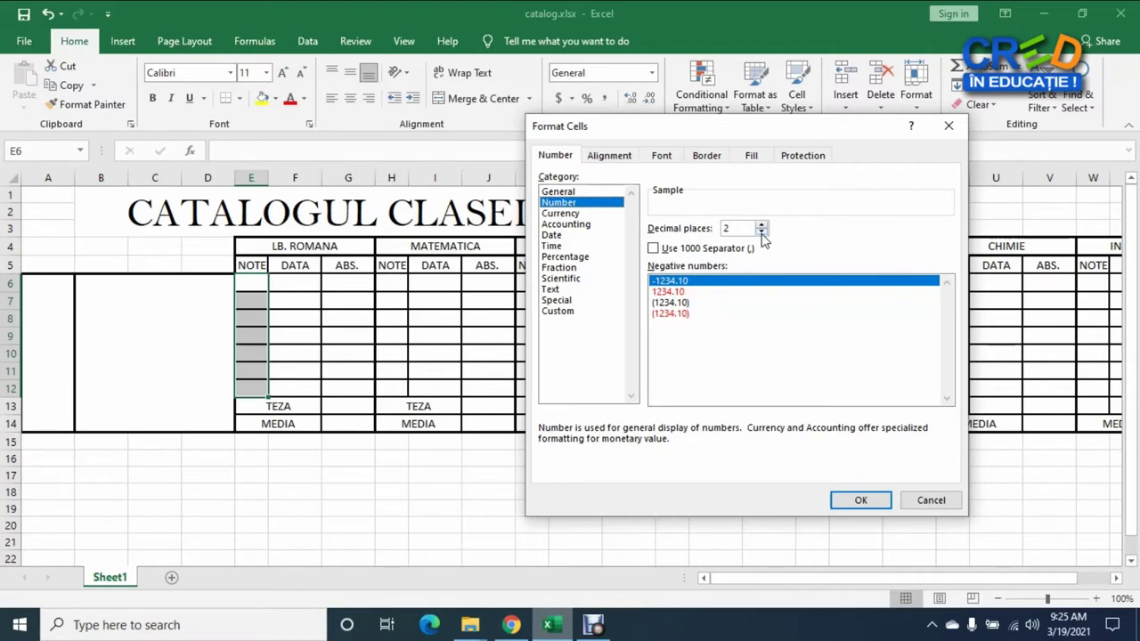
click(762, 232)
click(761, 233)
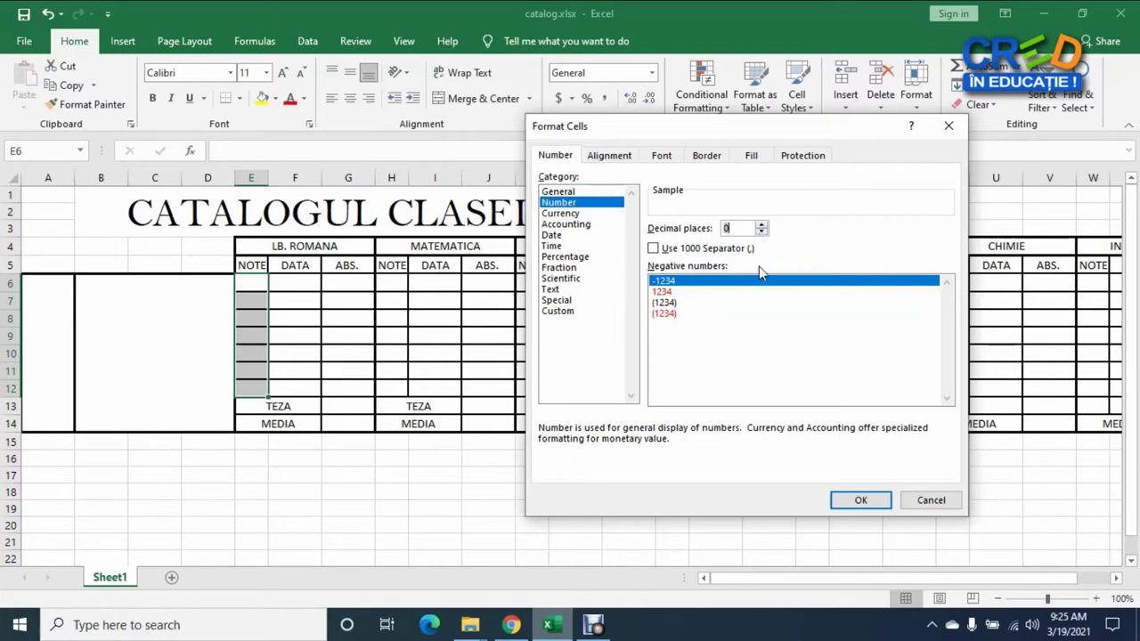
click(860, 500)
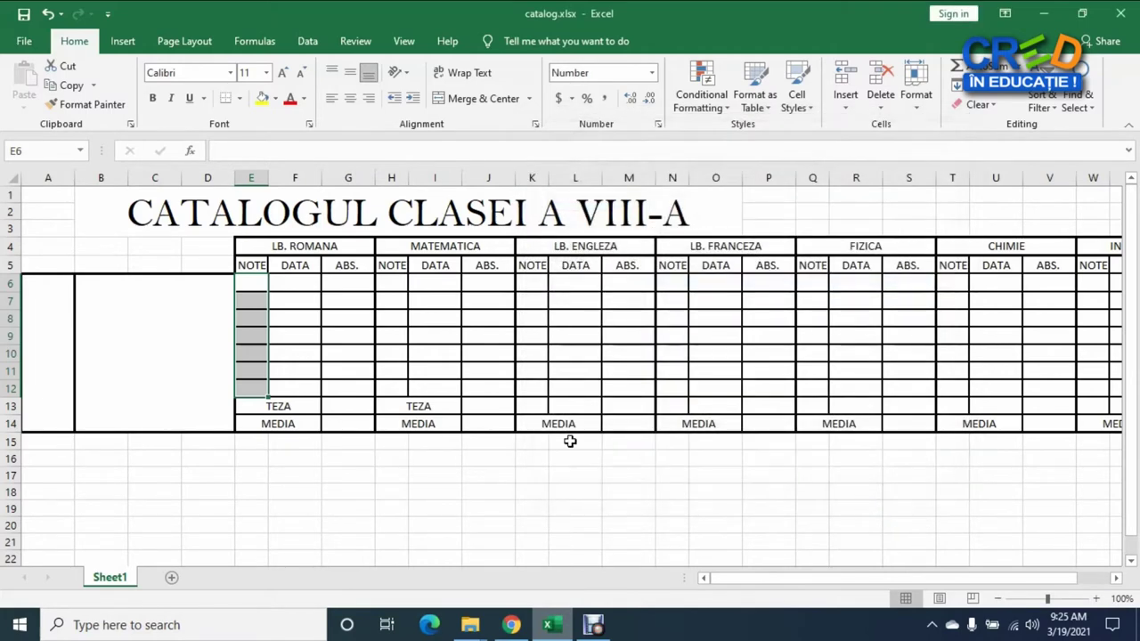
Enter the grade 8.1 in the first LB. ROMANA NOTE cell, E6, to test the number format
click(257, 281)
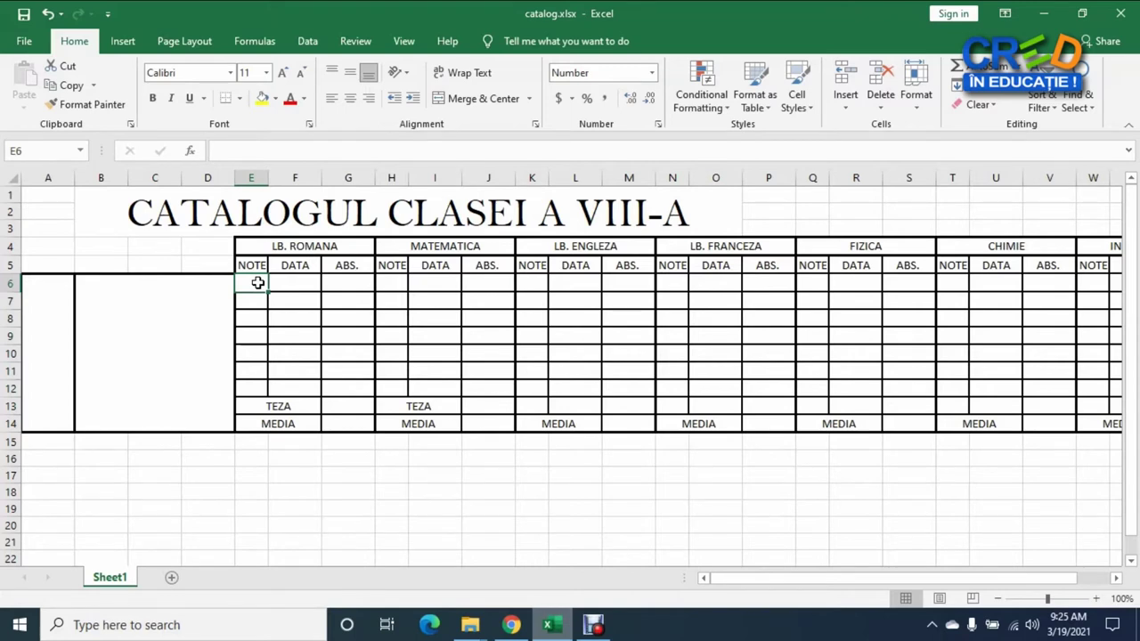
text(8.1)
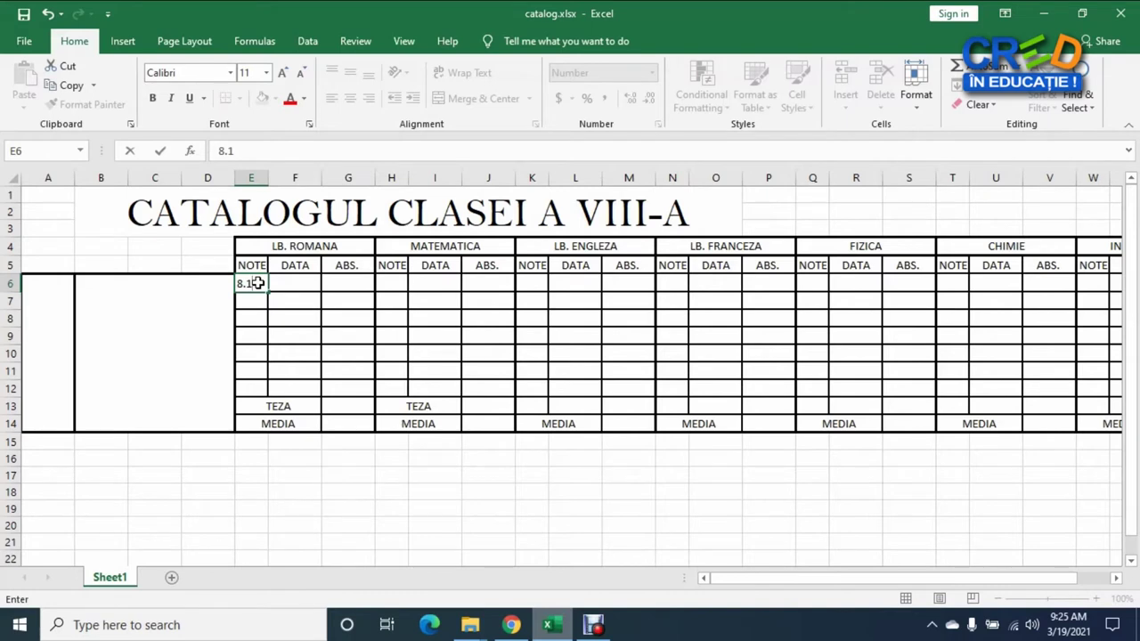
key(Return)
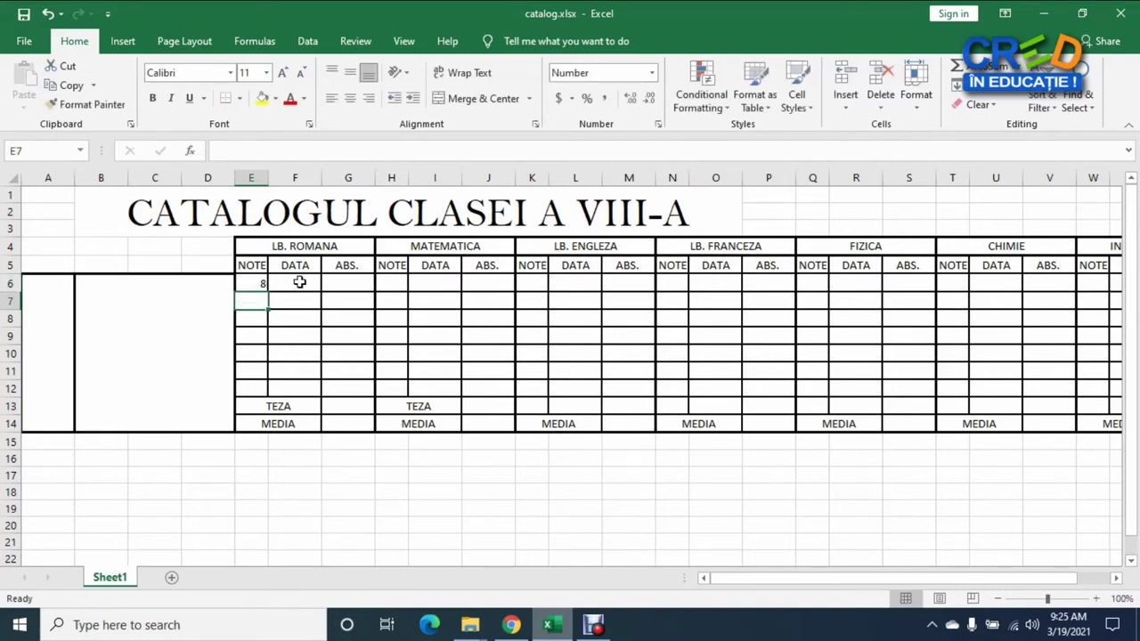
Replace the grade in cell E6 with 8.9 and reselect the cell to check its rounding
click(246, 282)
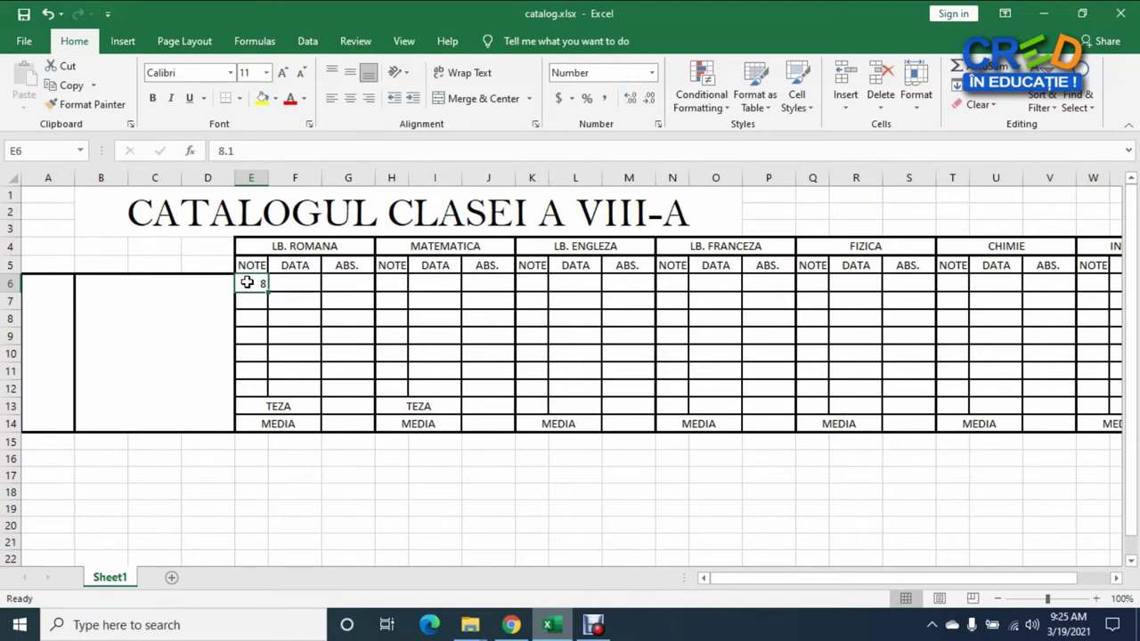
text(8.9)
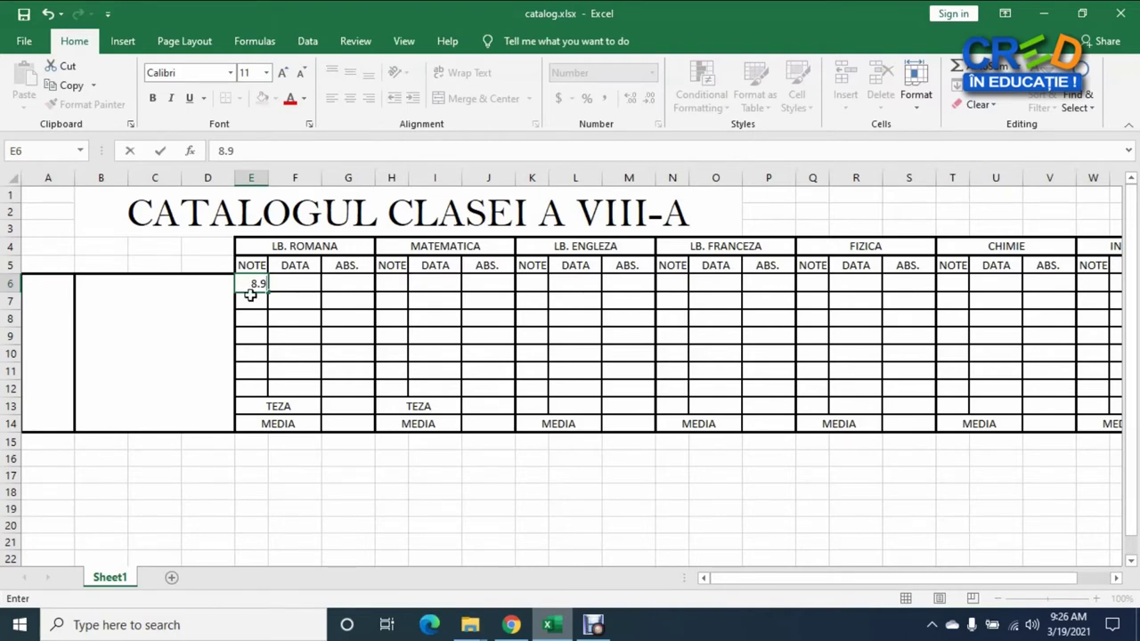
click(251, 296)
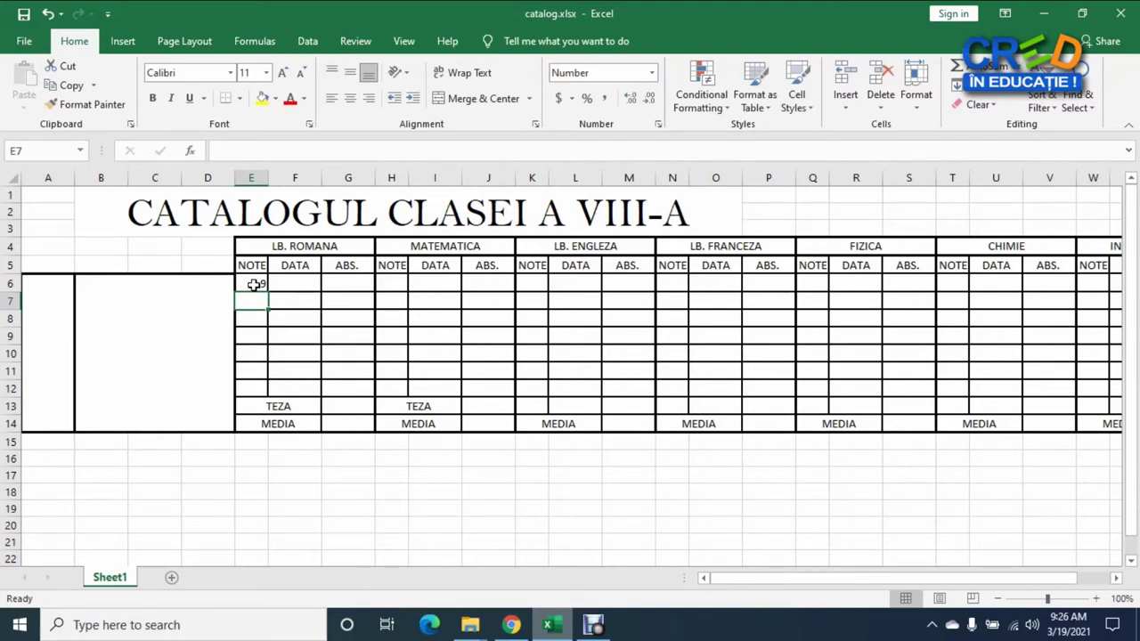
click(253, 284)
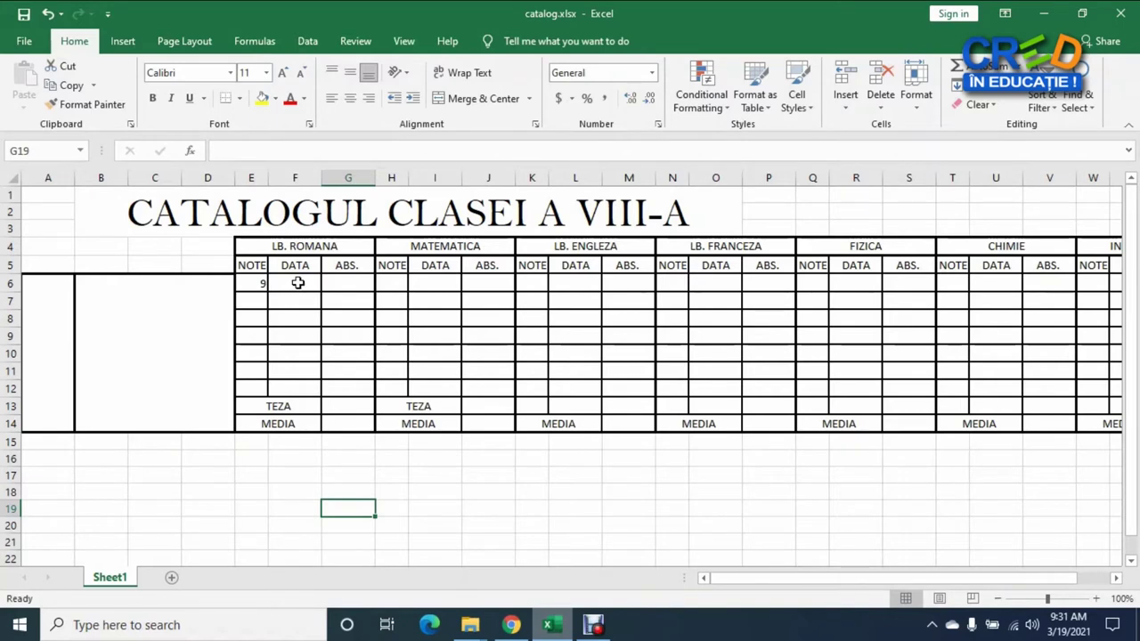
Format the LB. ROMANA DATA and ABS. cells F6:G12 as Date, with the Romanian locale and the 14/3/2012 type
drag(297, 282, 344, 386)
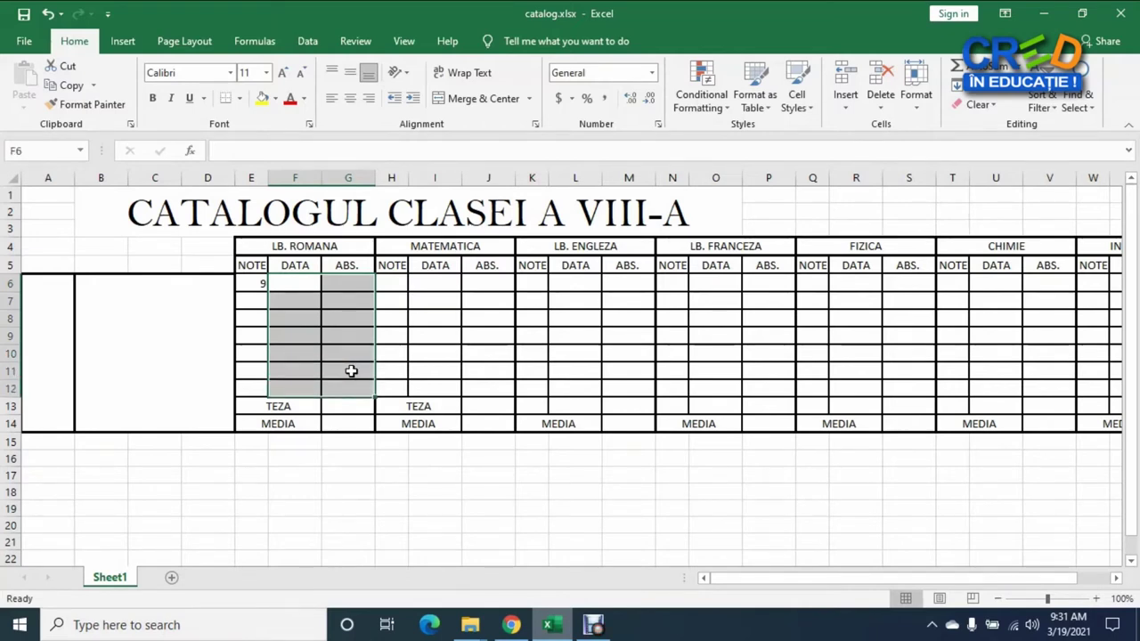
click(344, 322)
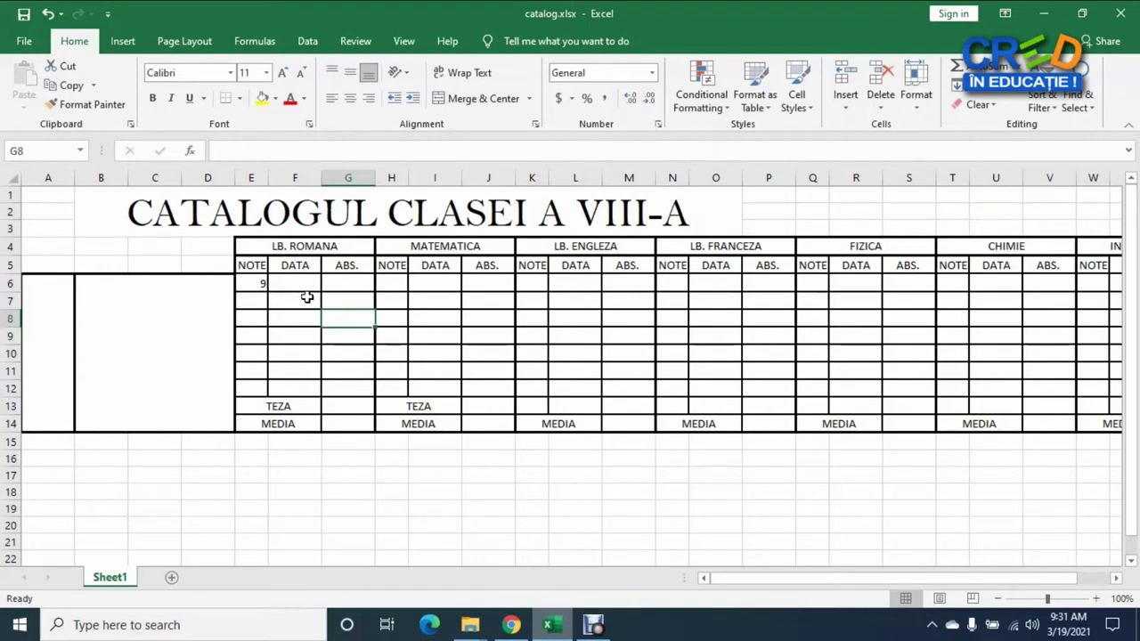
drag(300, 288, 362, 388)
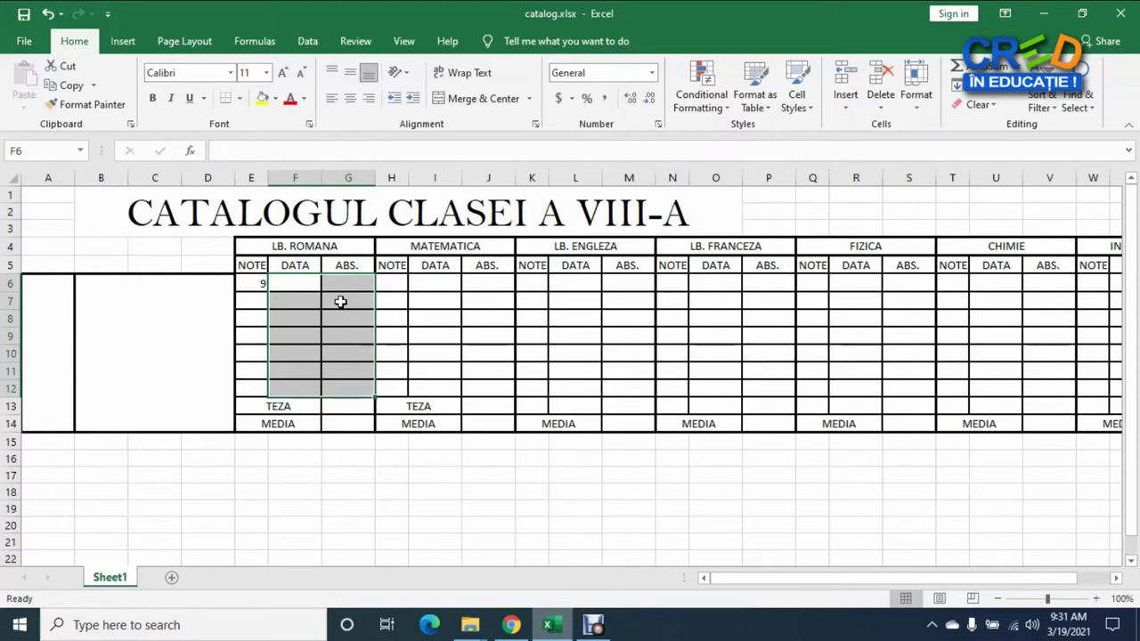
right_click(339, 301)
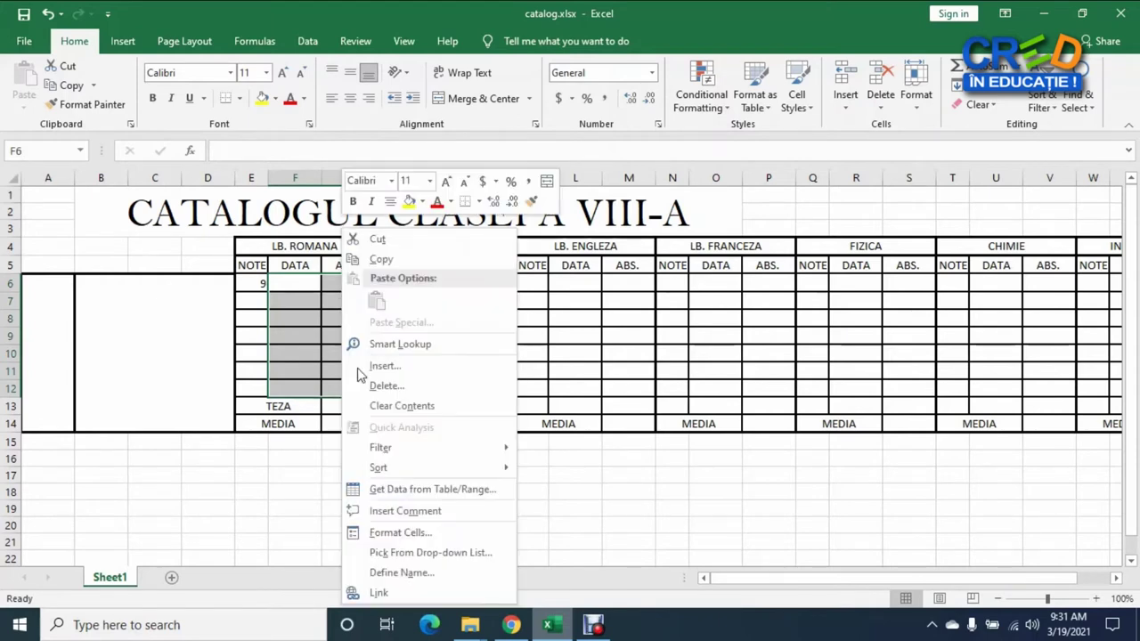
click(409, 541)
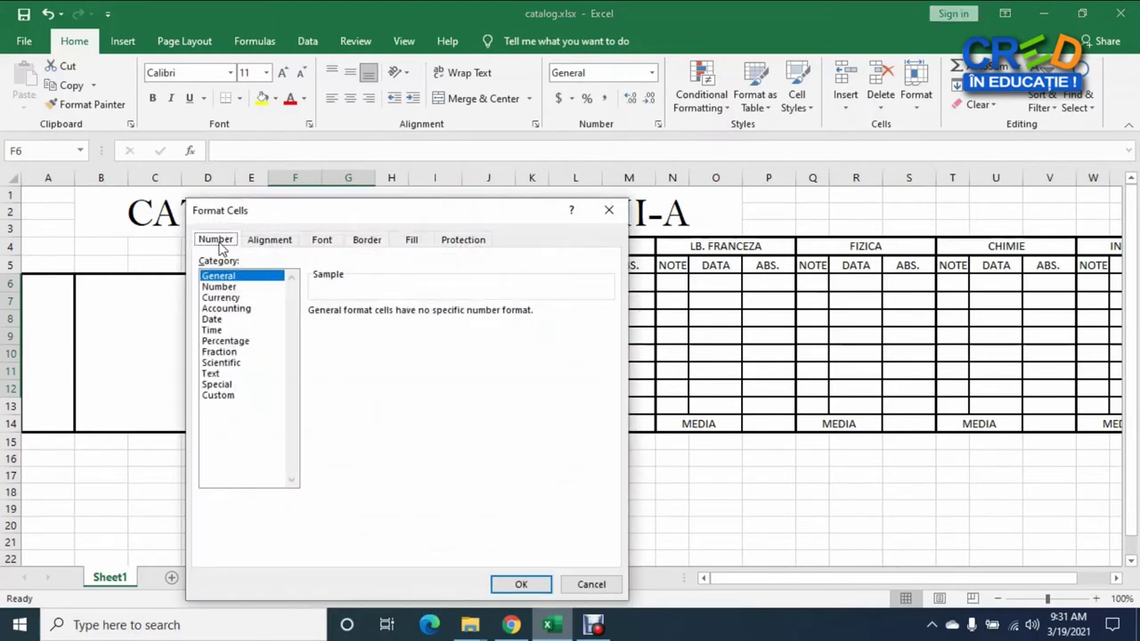
click(216, 320)
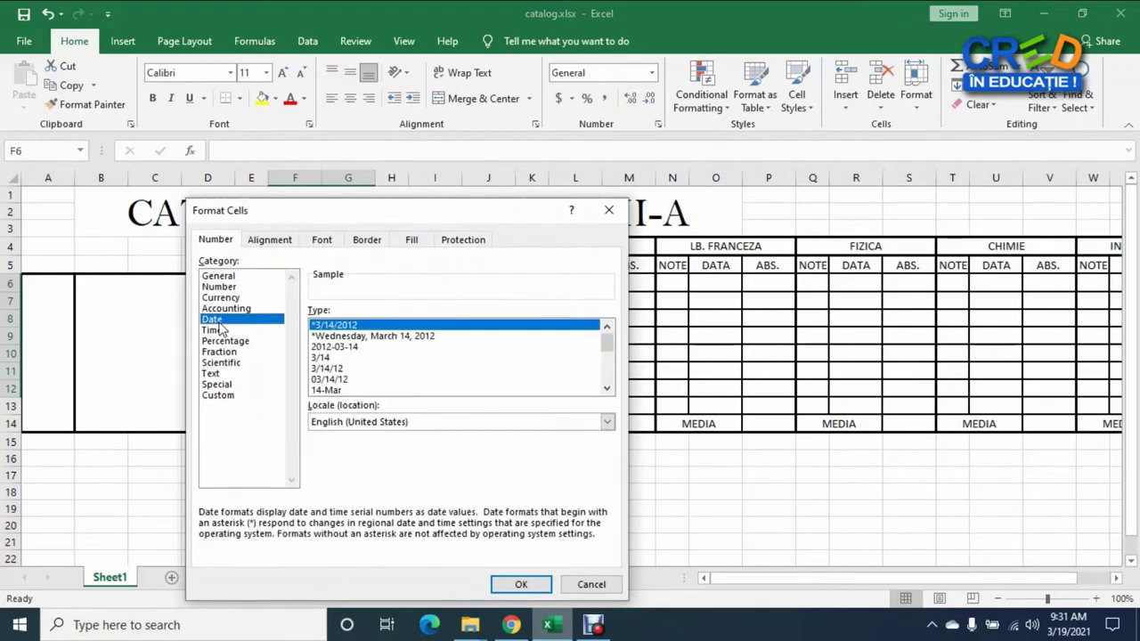
click(415, 430)
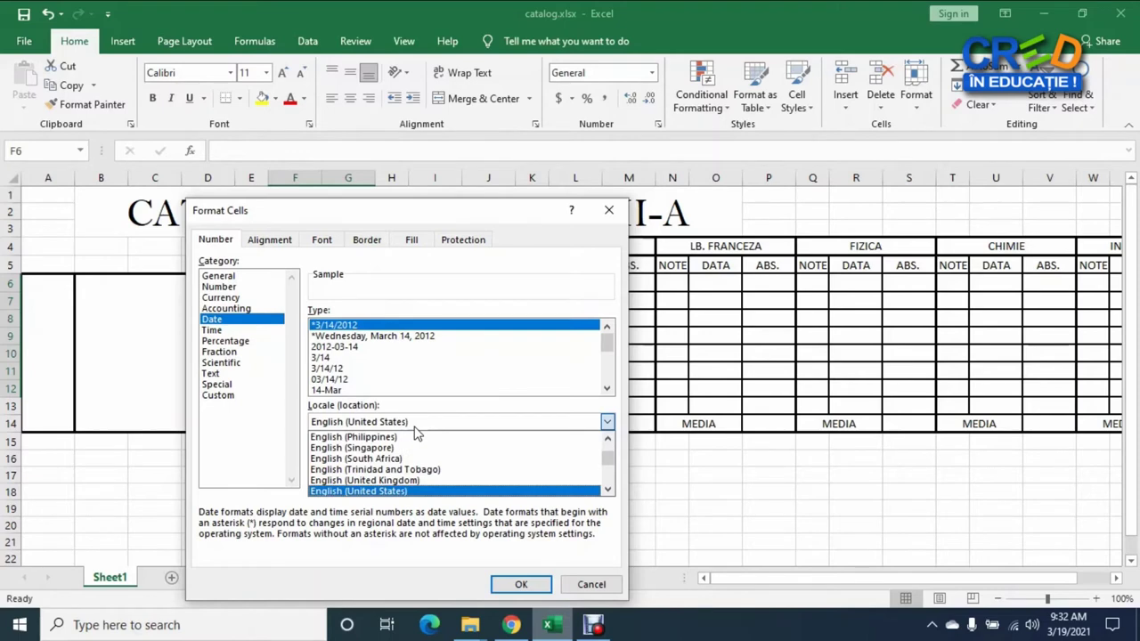
key(r)
click(346, 492)
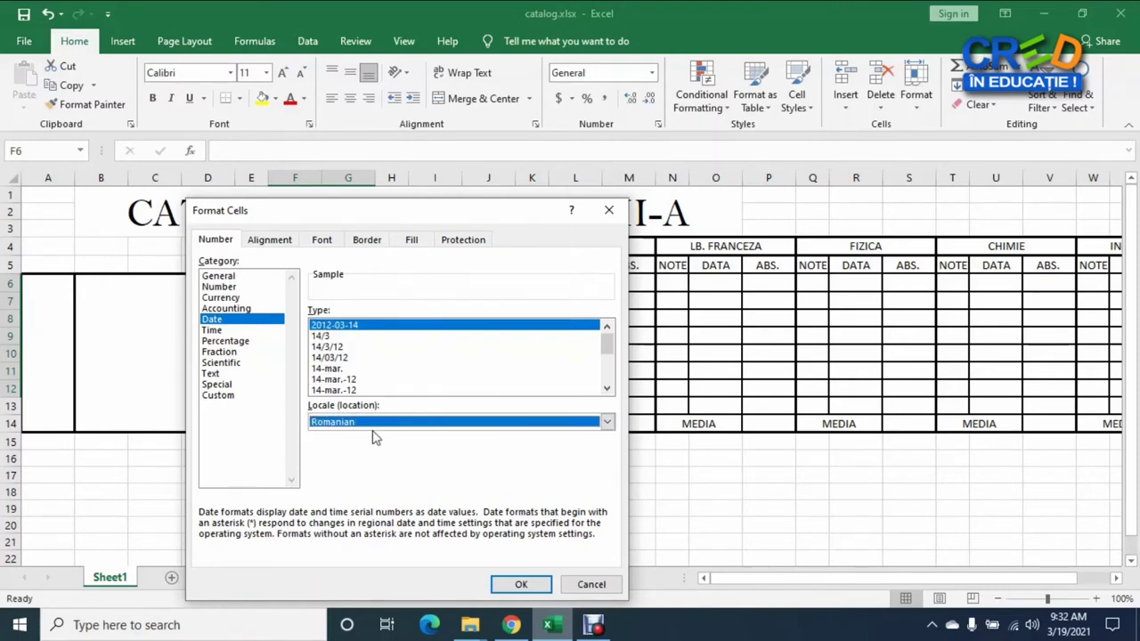
drag(610, 349, 614, 375)
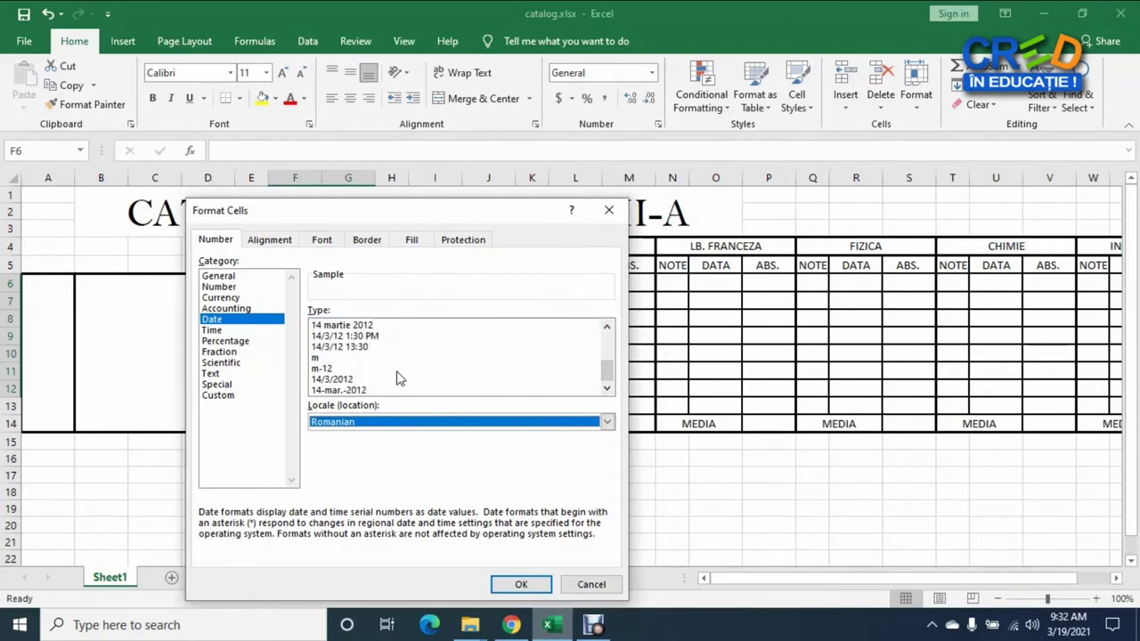
click(334, 381)
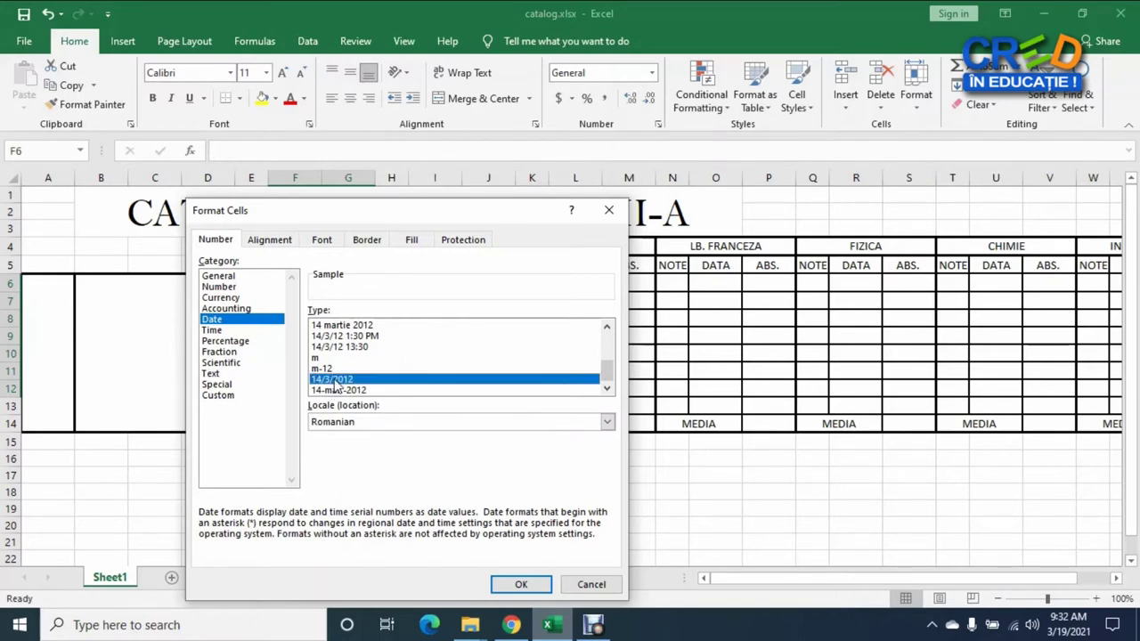
click(521, 585)
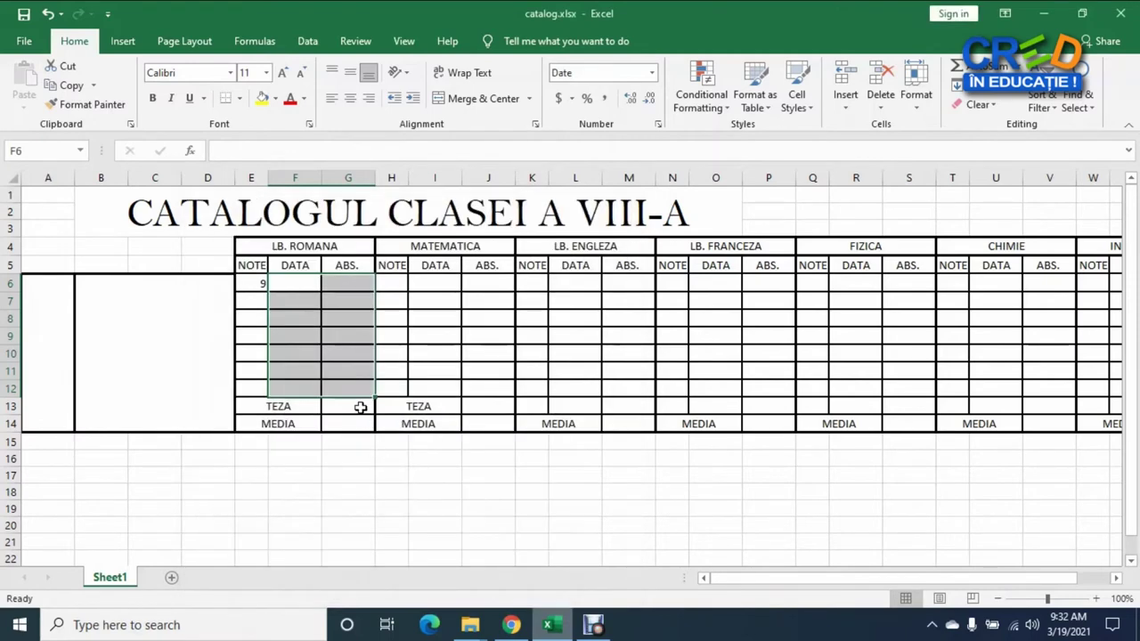
Enter the date 19/03/2021 in the first LB. ROMANA DATA cell, F6, and reselect that cell
click(298, 285)
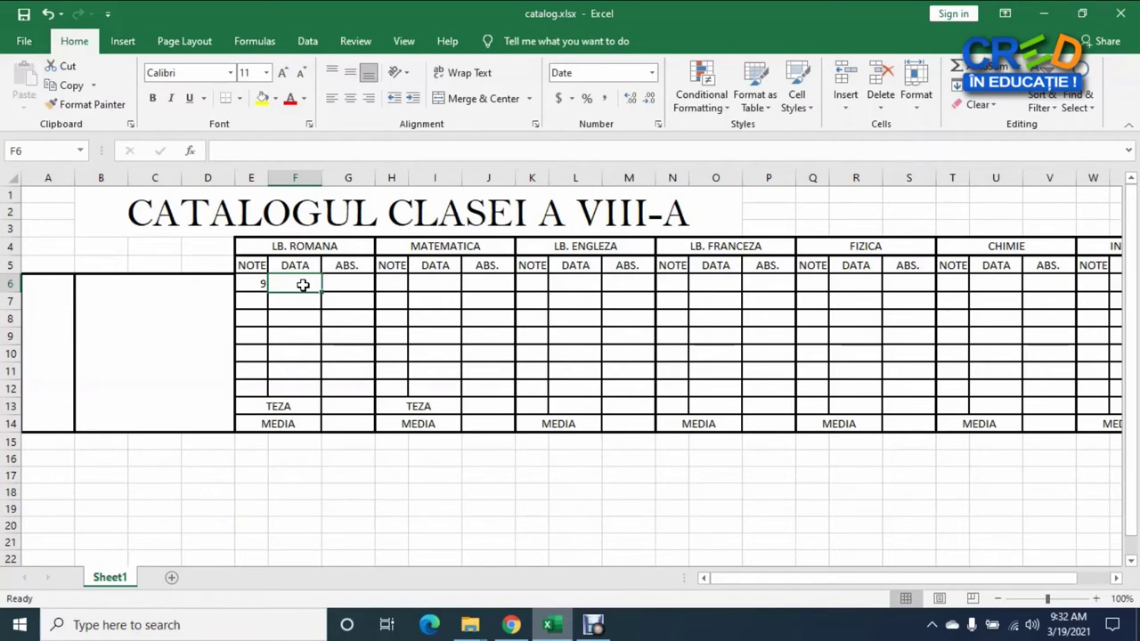
text(19)
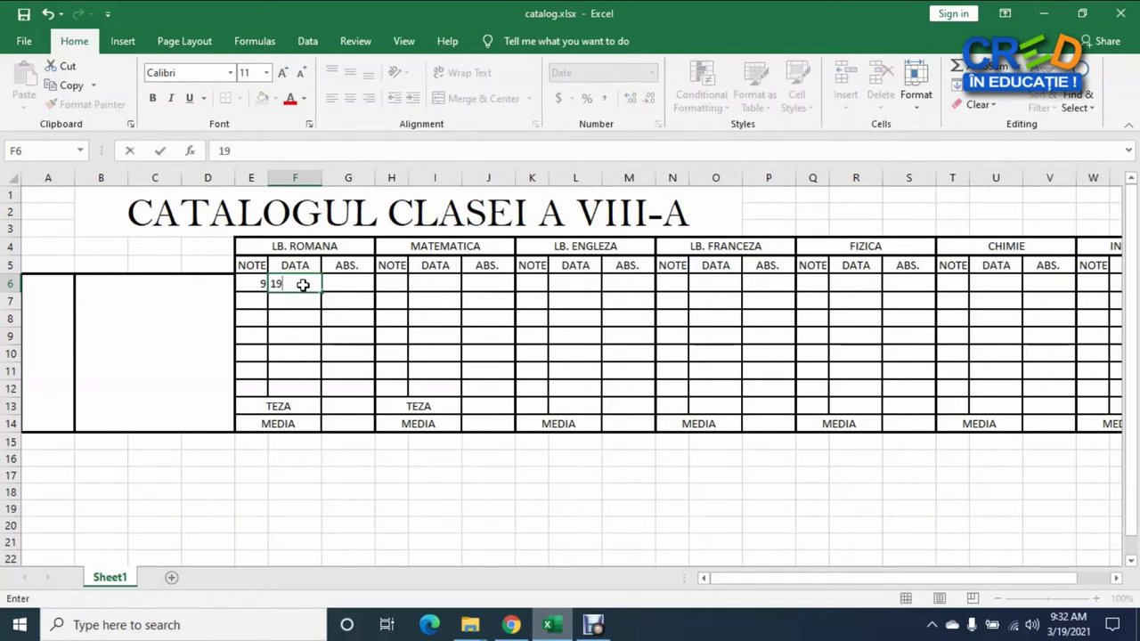
text(/03/2021)
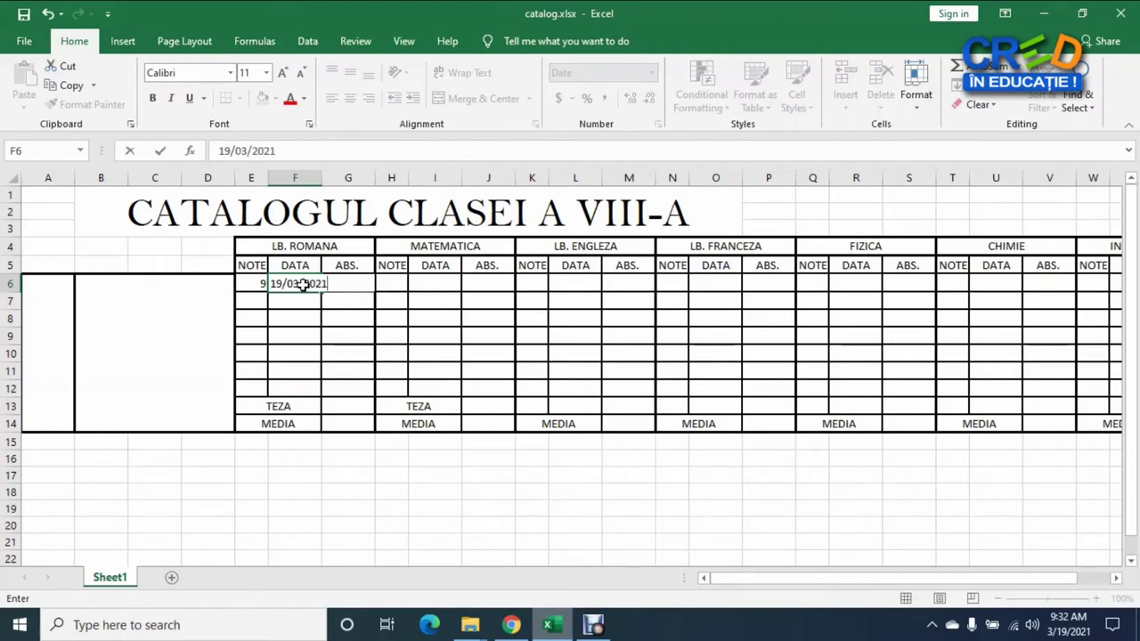
key(Return)
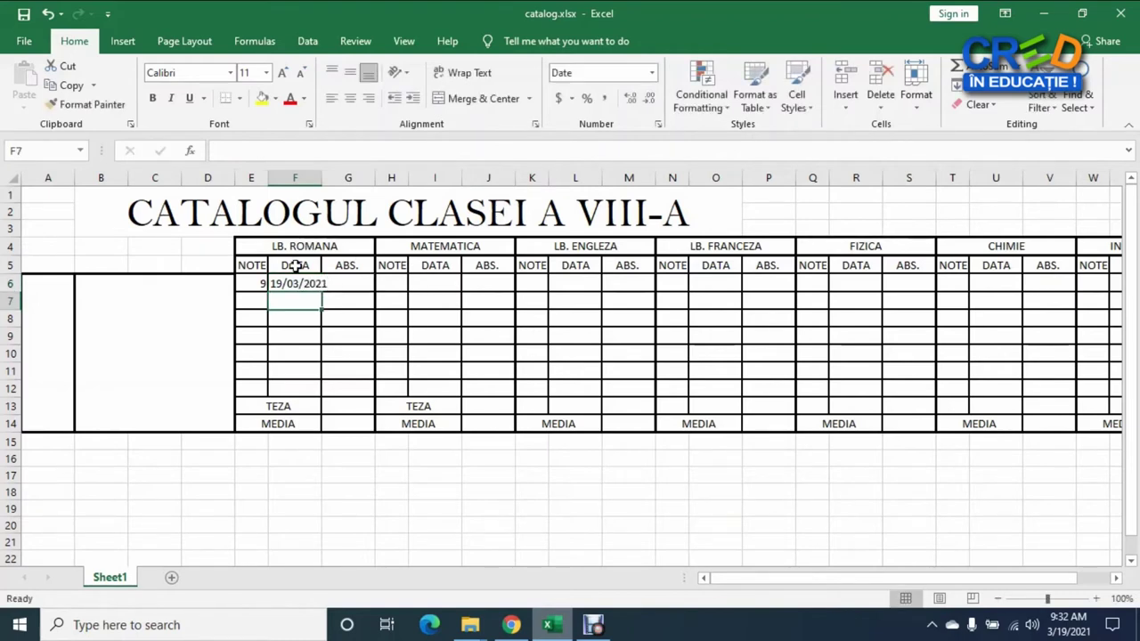
click(306, 284)
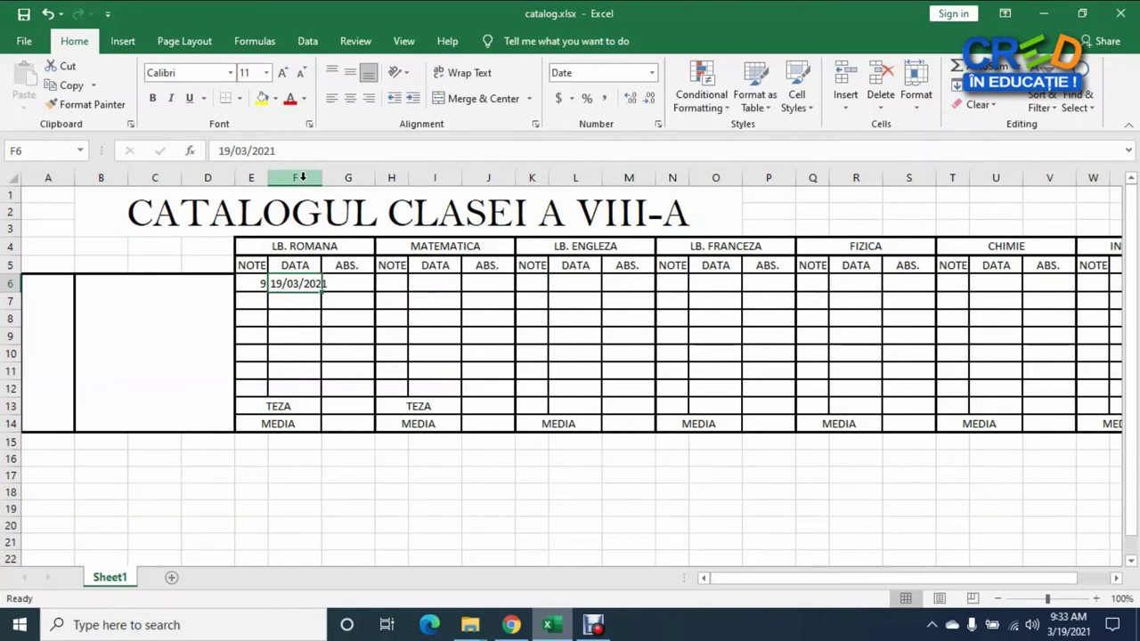
Set the width of all DATA and ABS. columns, from LB. ROMANA through INFORMATICA, to 10
click(302, 177)
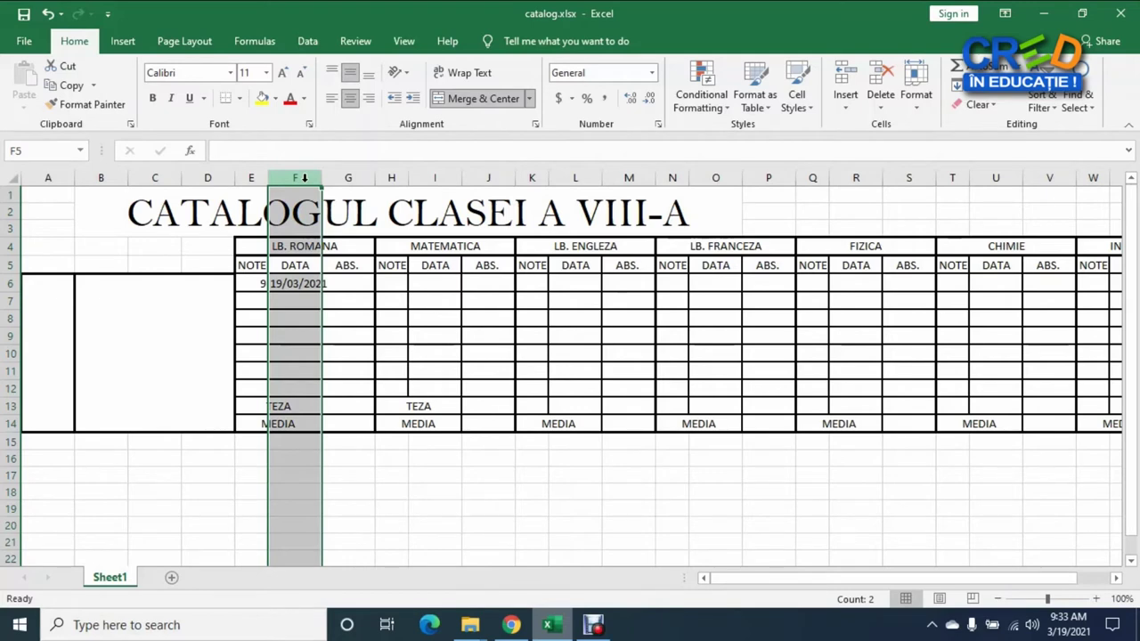
ctrl+click(351, 177)
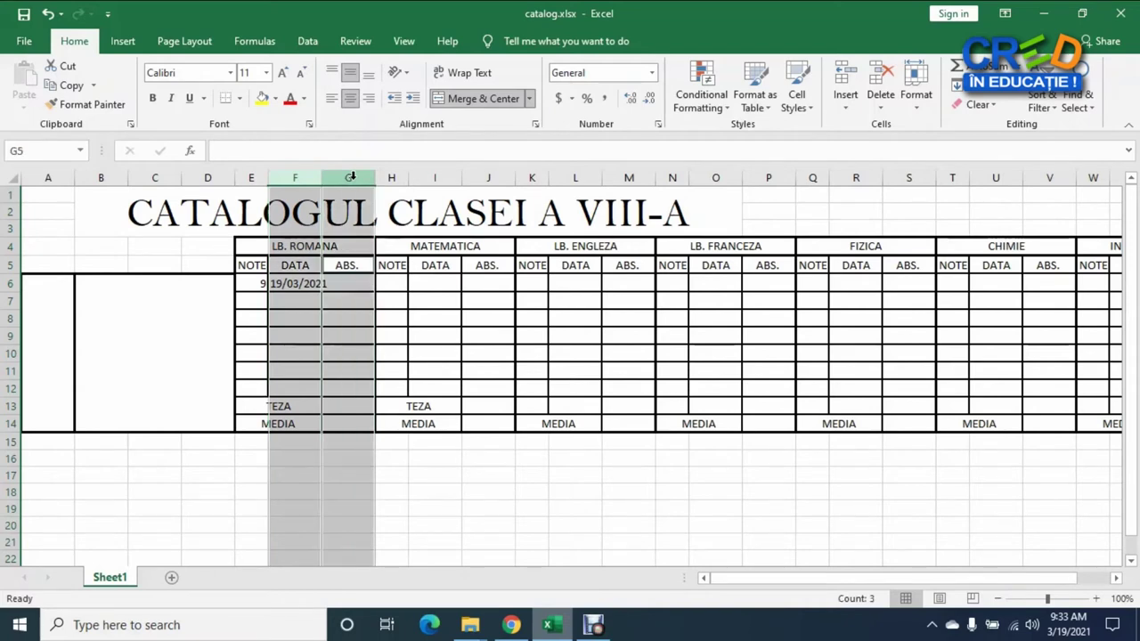
ctrl+click(434, 178)
ctrl+click(488, 177)
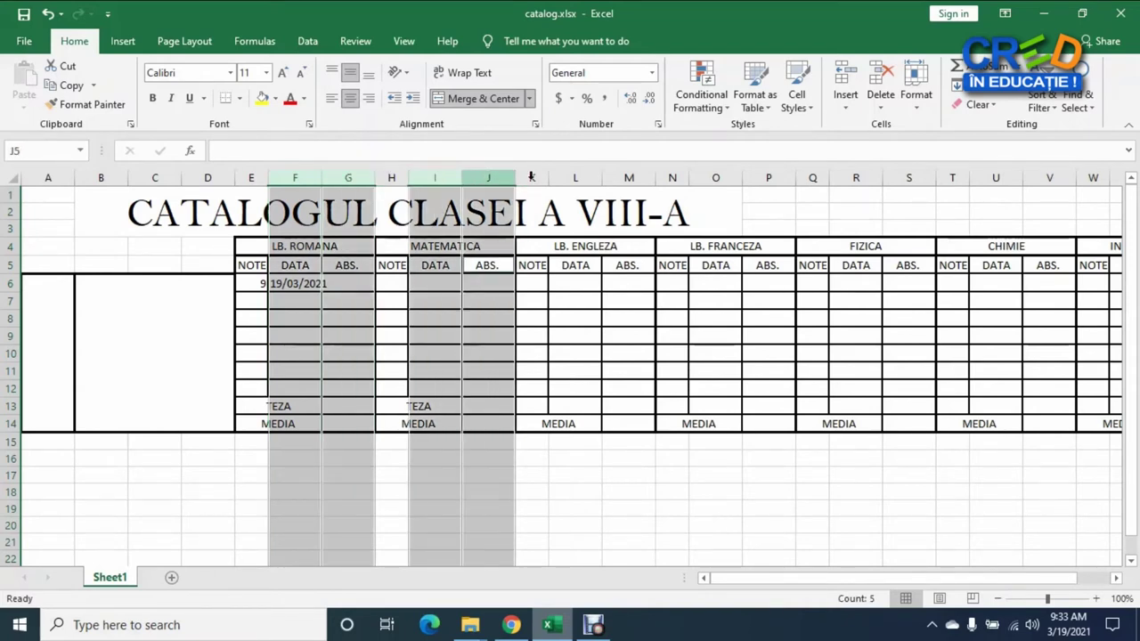
ctrl+click(576, 177)
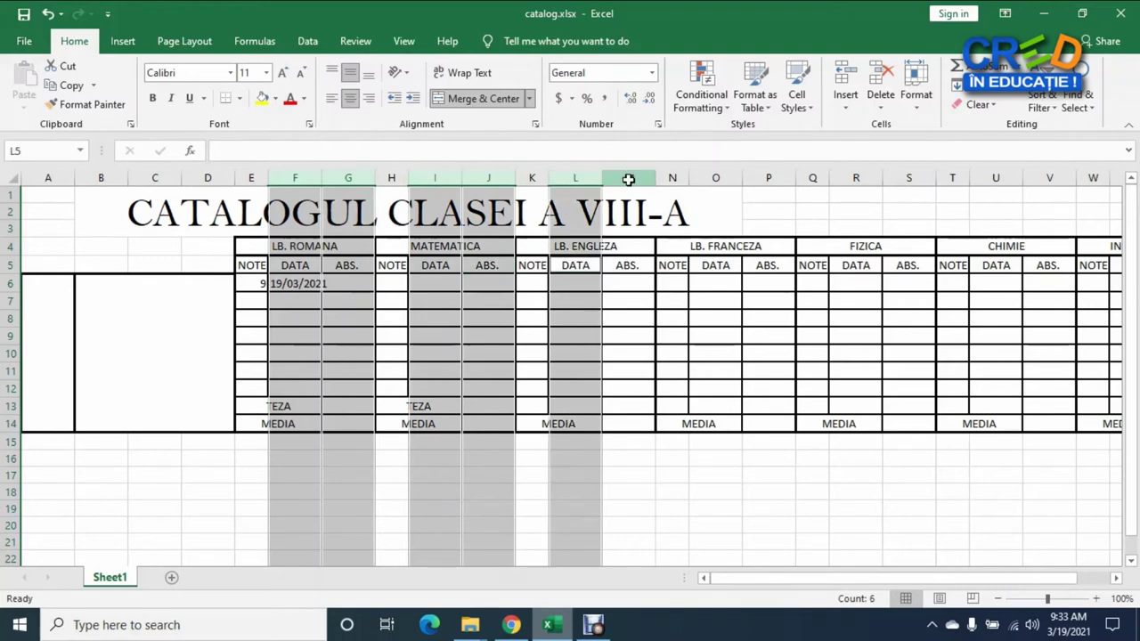
ctrl+click(628, 178)
ctrl+click(715, 177)
ctrl+click(768, 177)
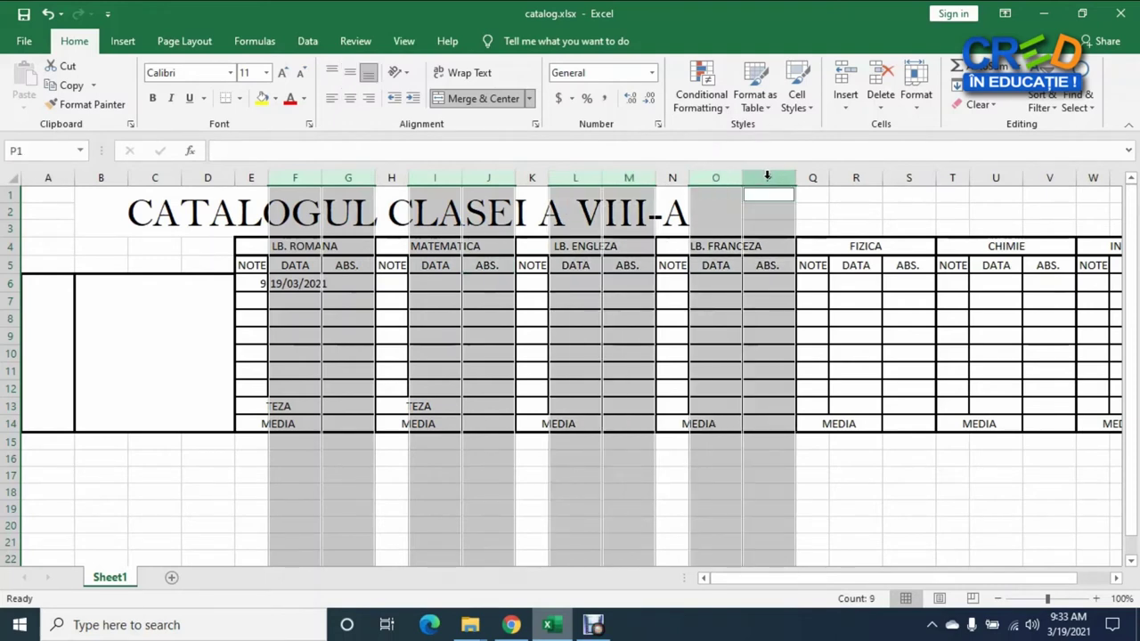
ctrl+click(855, 177)
ctrl+click(908, 178)
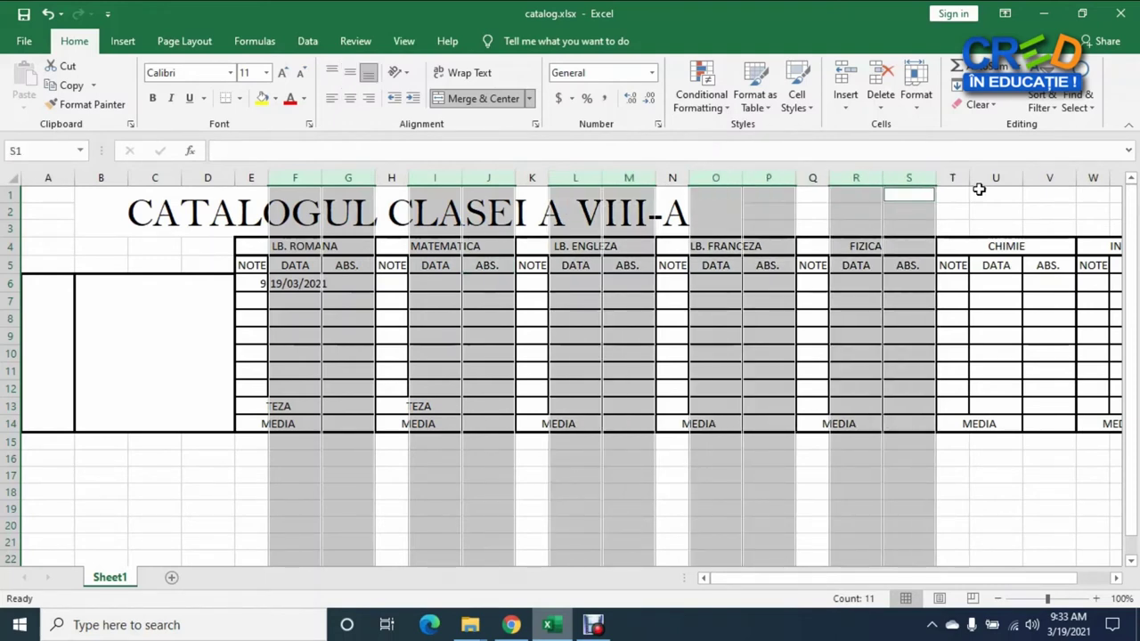
ctrl+click(995, 177)
ctrl+click(1049, 177)
drag(996, 582, 1028, 582)
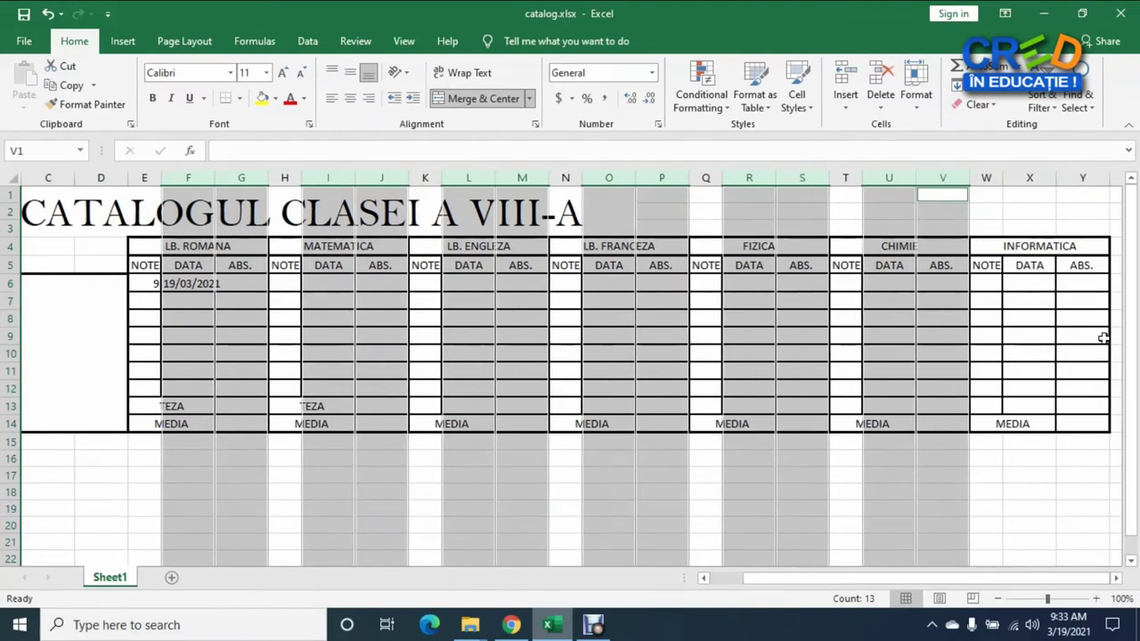
ctrl+click(1028, 177)
ctrl+click(1083, 178)
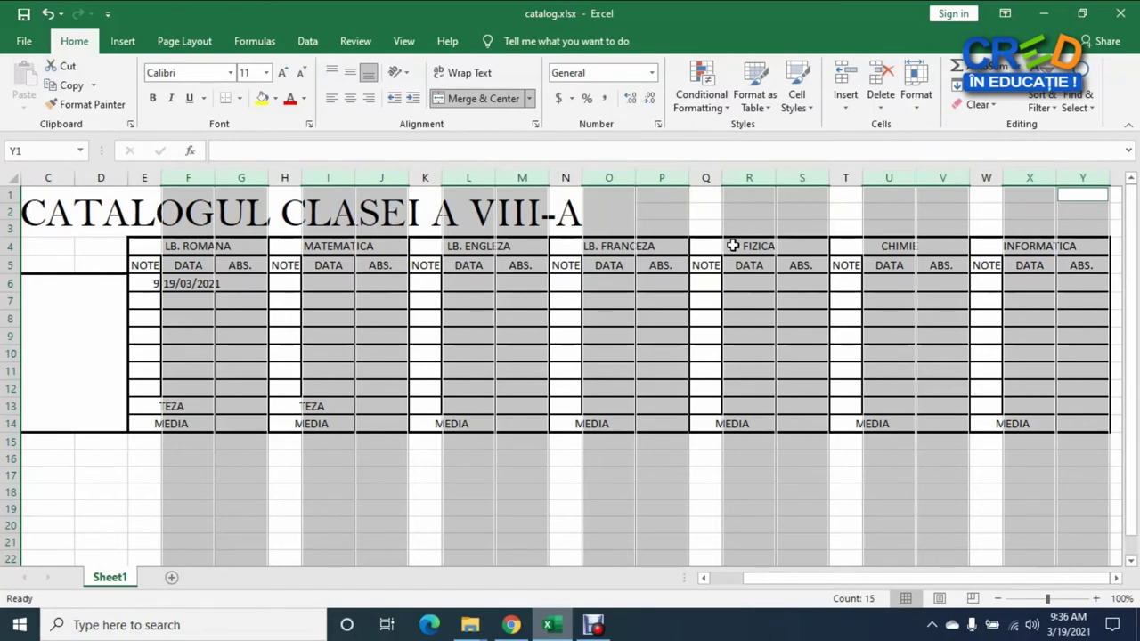
right_click(748, 177)
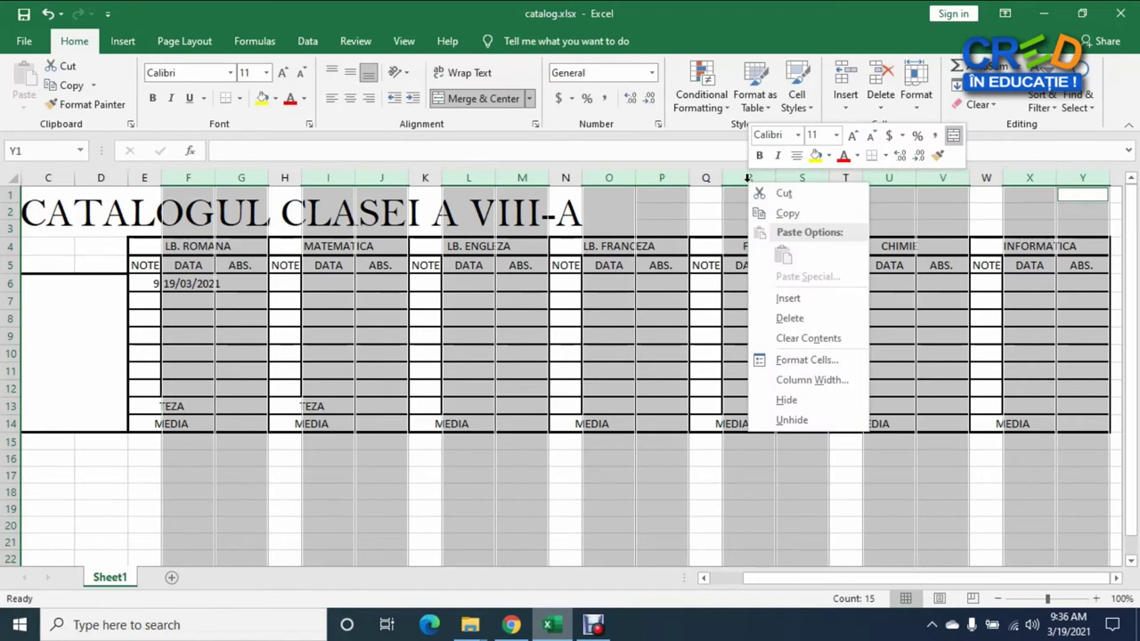
click(826, 383)
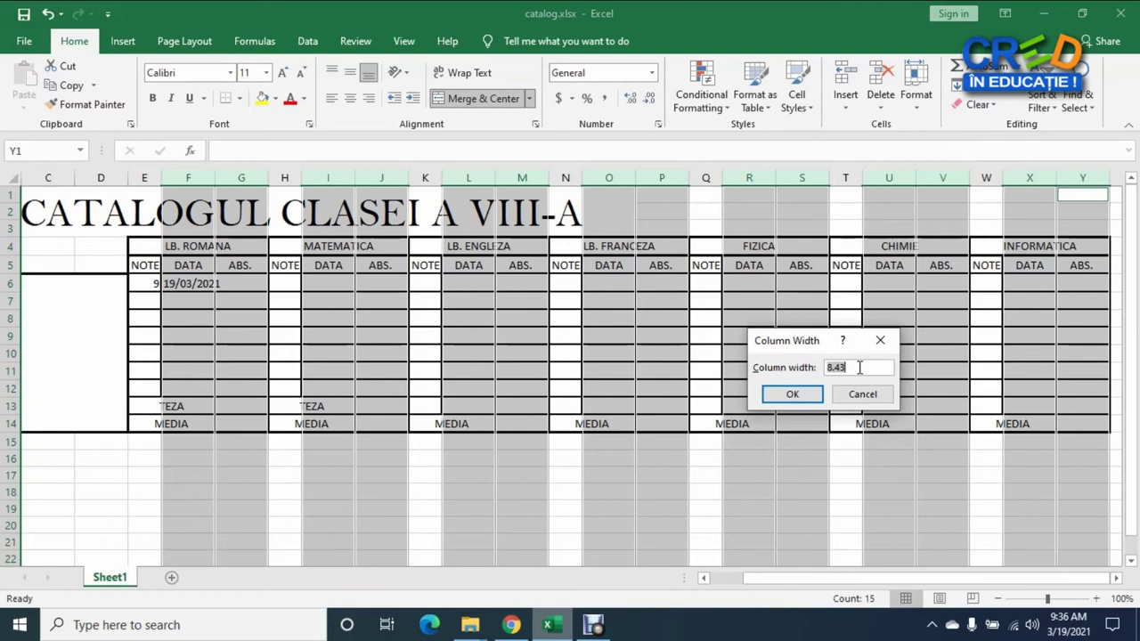
text(10)
click(789, 393)
click(287, 360)
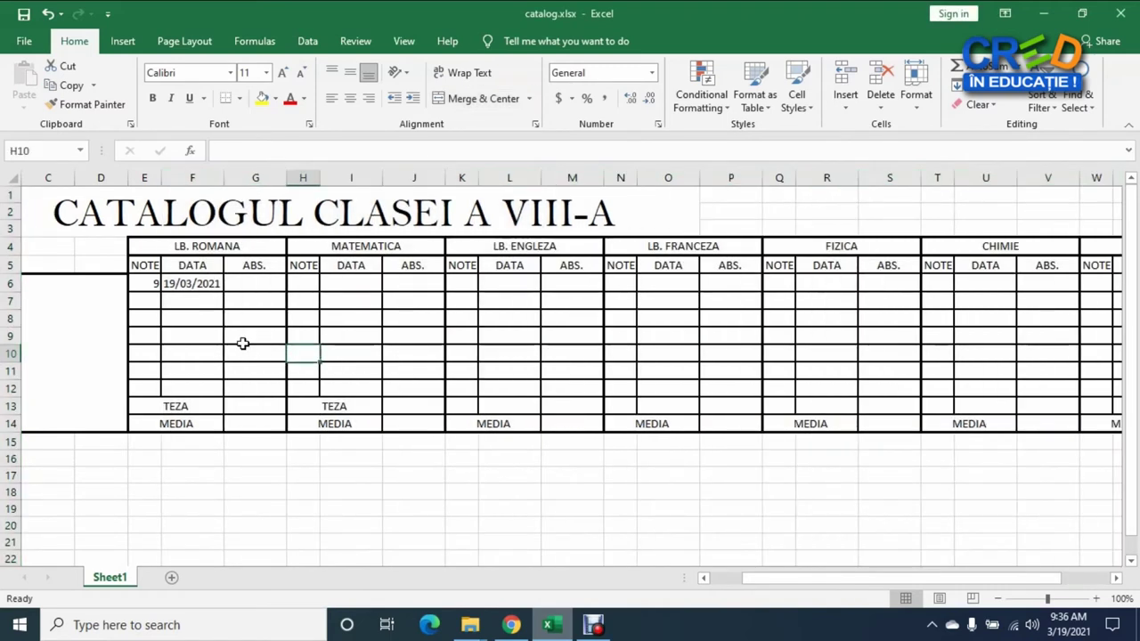
click(202, 291)
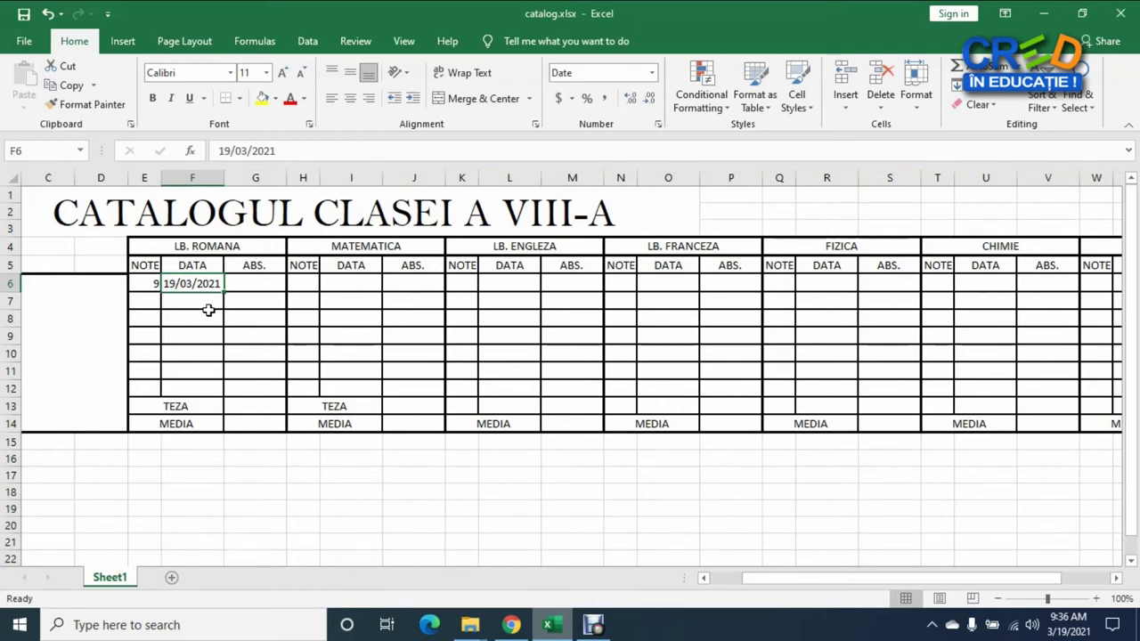
click(351, 491)
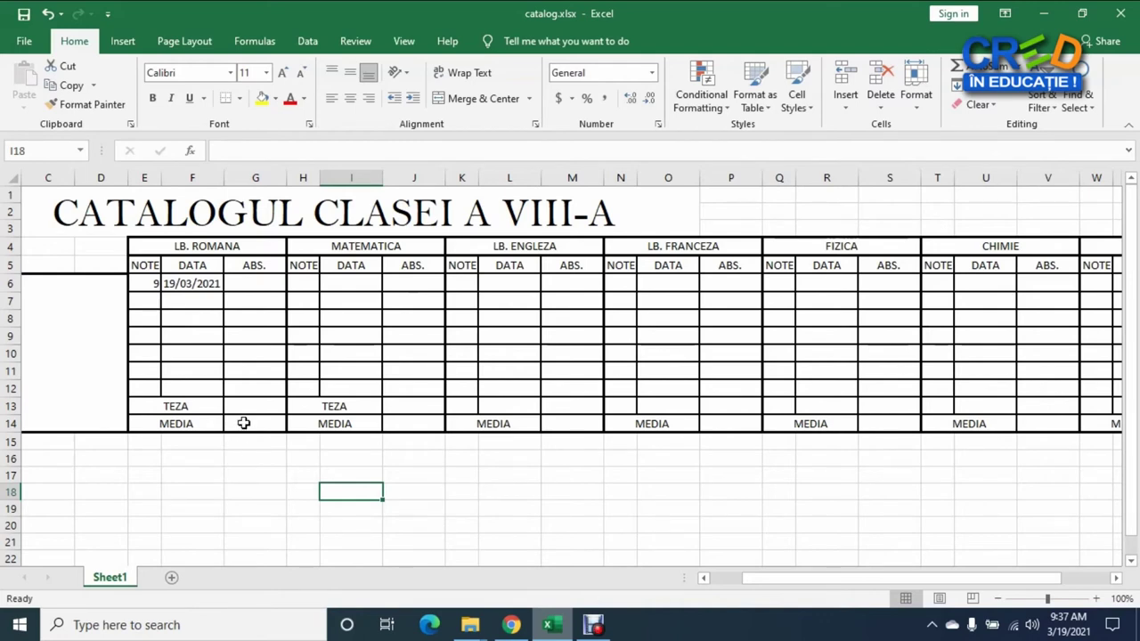
Format the LB. ROMANA TEZA and MEDIA value cells G13:G14 as Number with no decimal places
drag(244, 407, 245, 422)
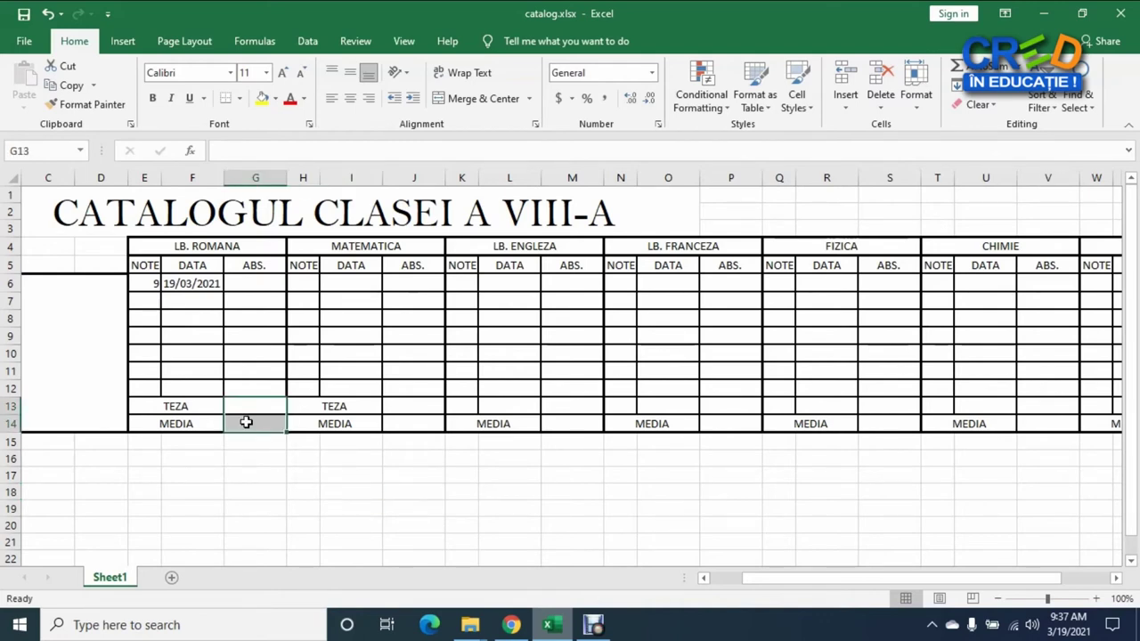
right_click(246, 422)
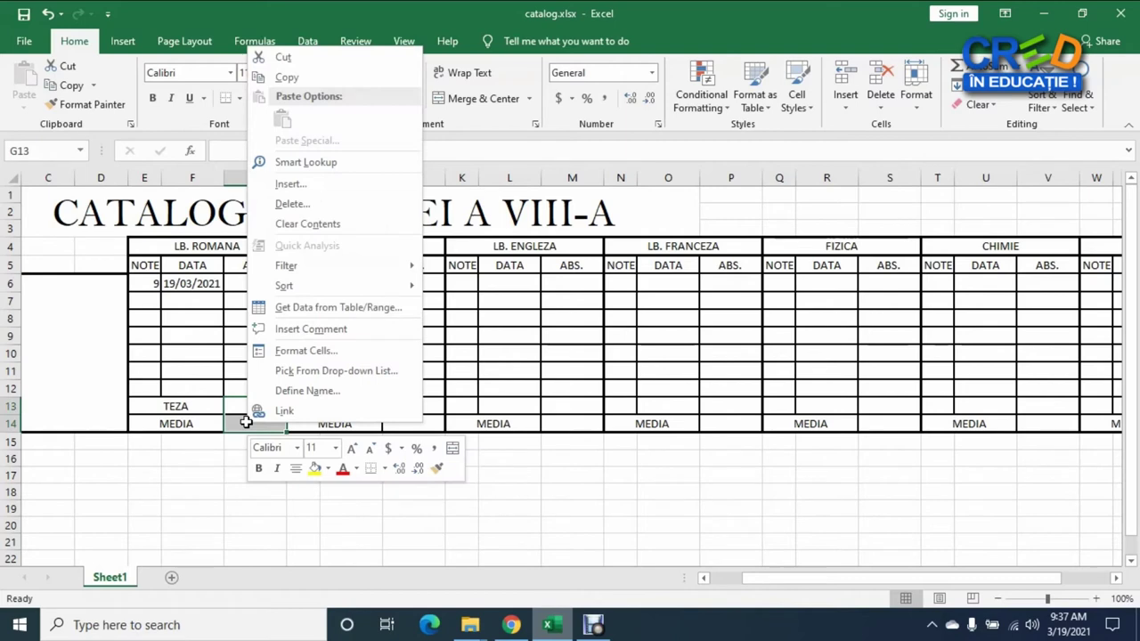
click(303, 350)
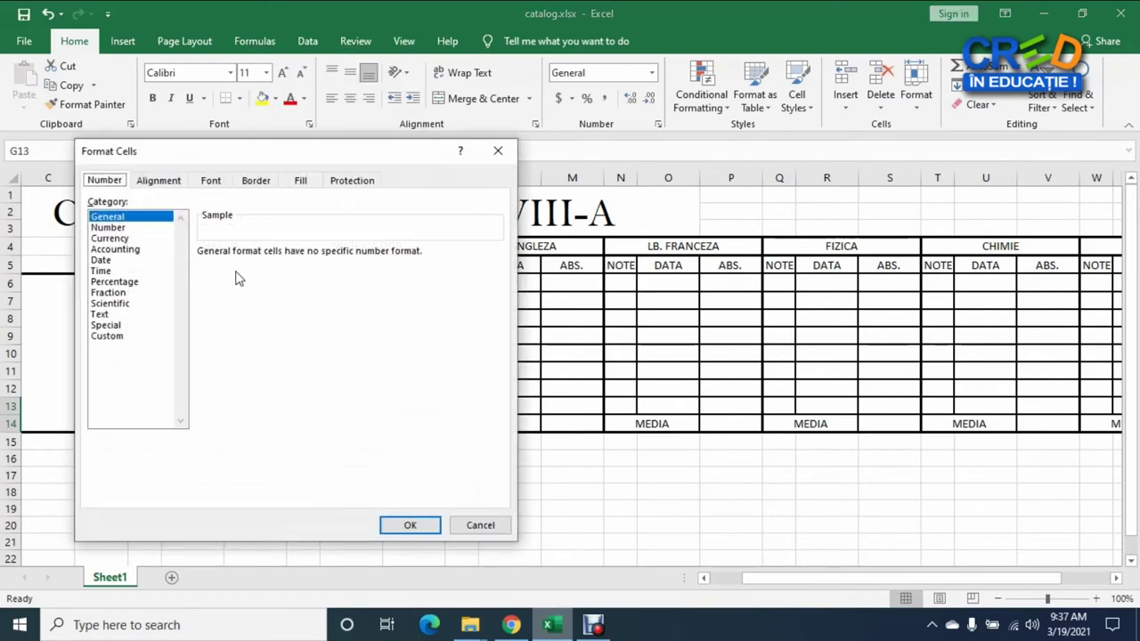
click(110, 227)
click(310, 258)
click(311, 259)
click(411, 524)
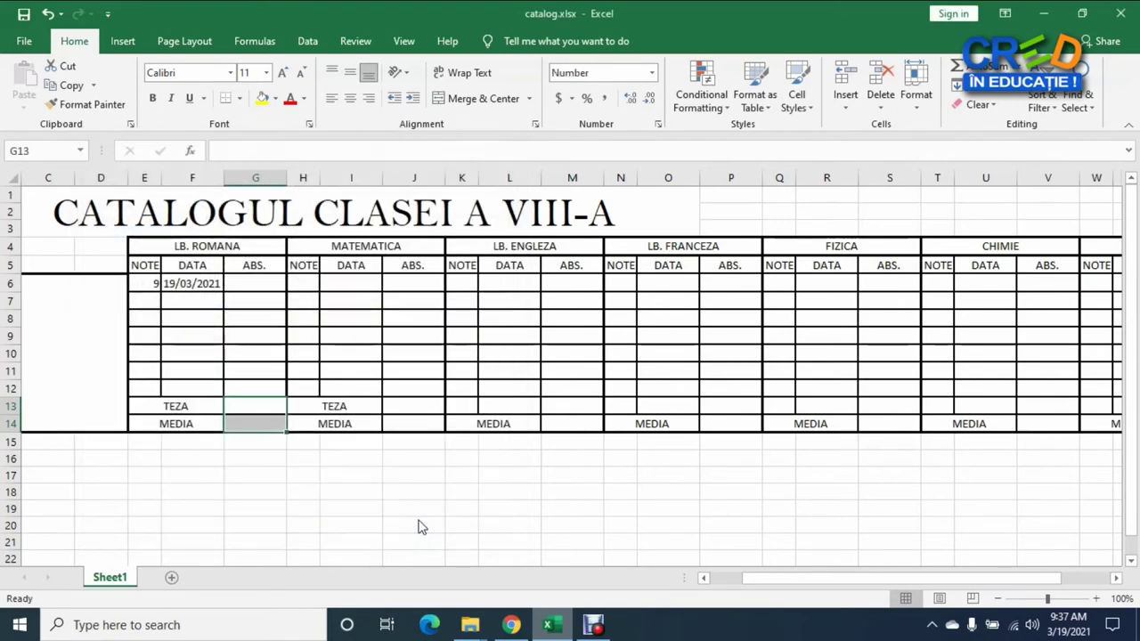
click(323, 468)
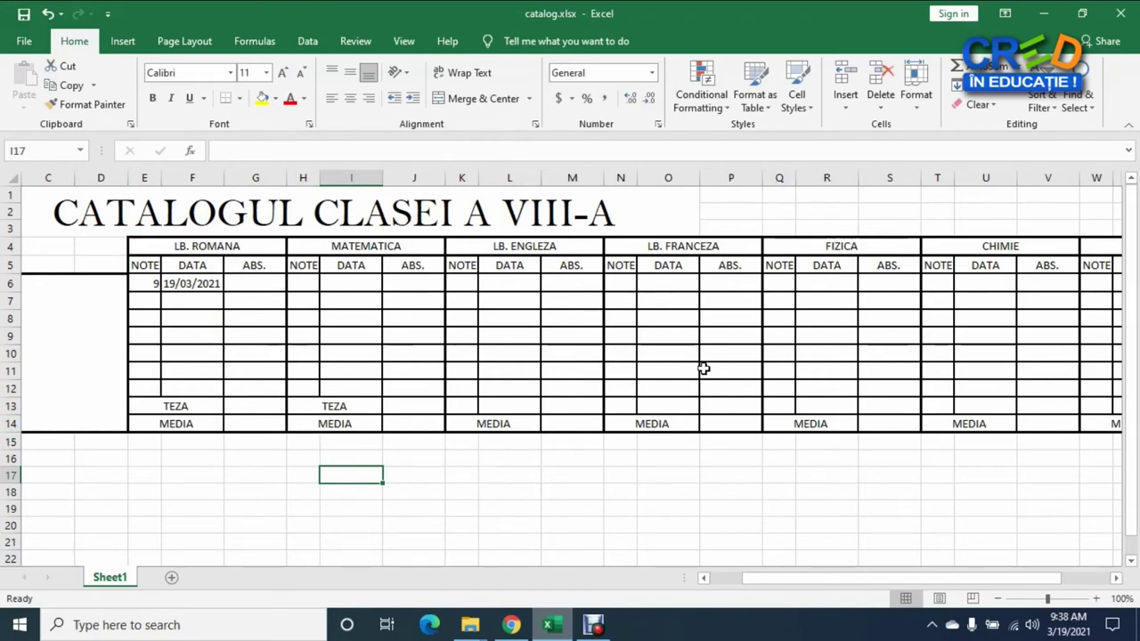
Clear the test grade in E6 and the test date in F6 under LB. ROMANA
click(150, 289)
key(Delete)
click(189, 285)
key(Delete)
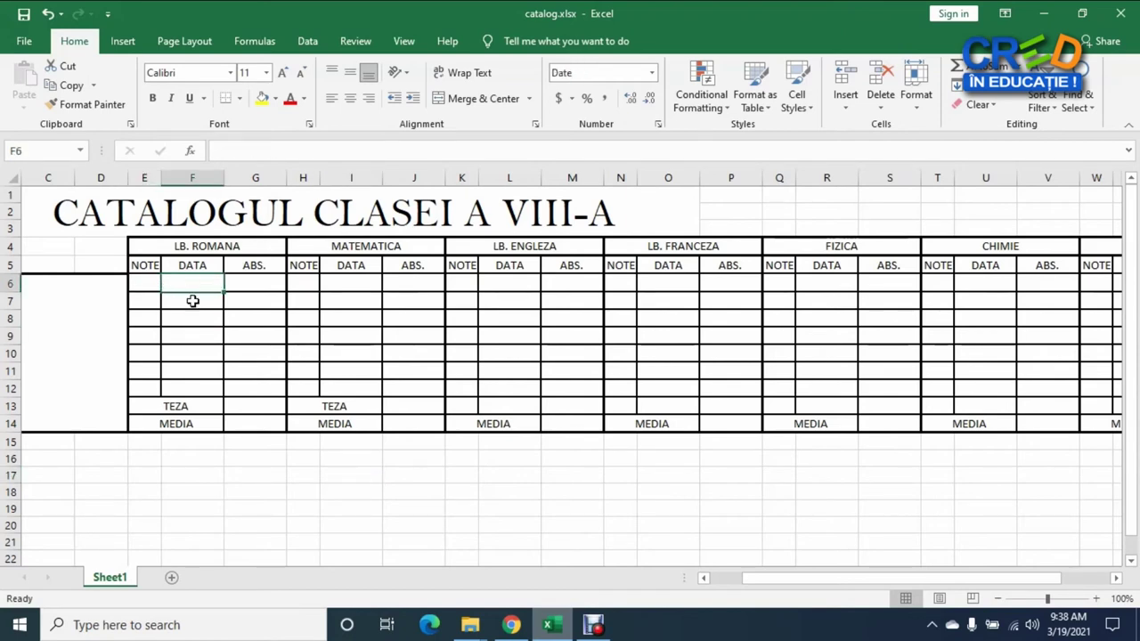
click(198, 324)
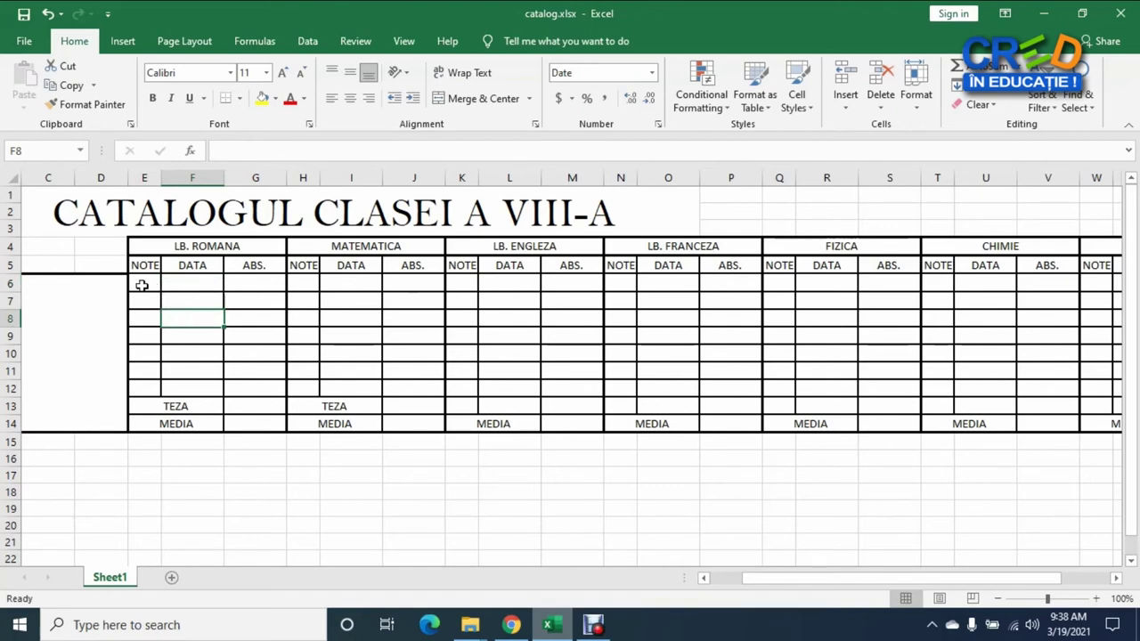
Copy the formatted LB. ROMANA cells E6:G12 onto the MATEMATICA block, starting at H6
click(142, 285)
mouse_move(141, 285)
mouse_down()
mouse_move(251, 295)
mouse_move(253, 392)
mouse_up()
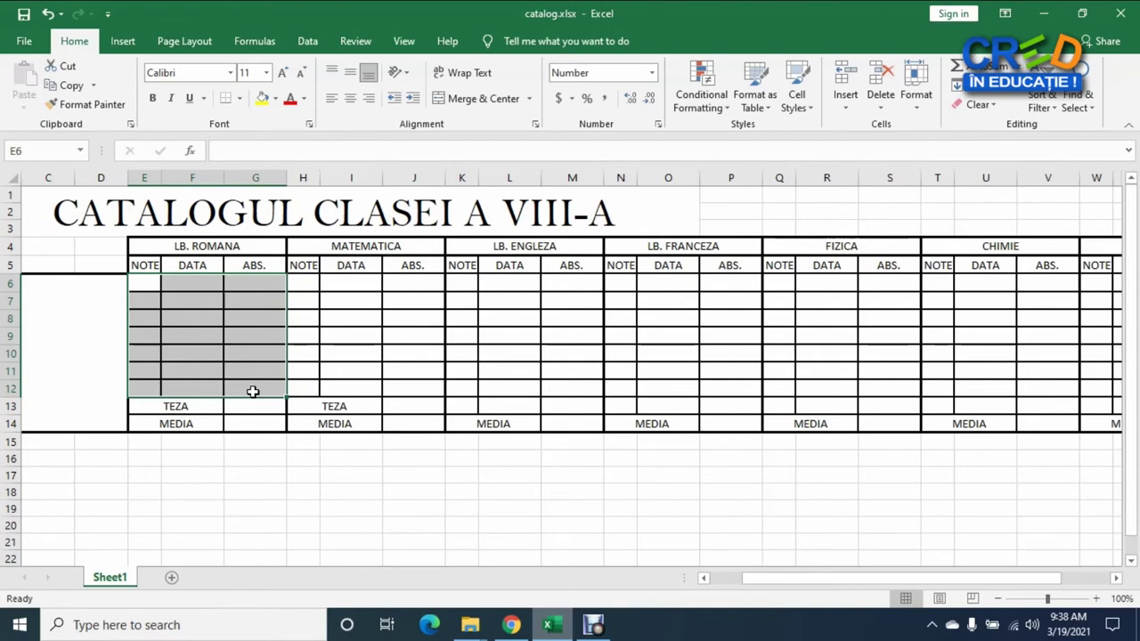
key(ctrl+c)
click(311, 286)
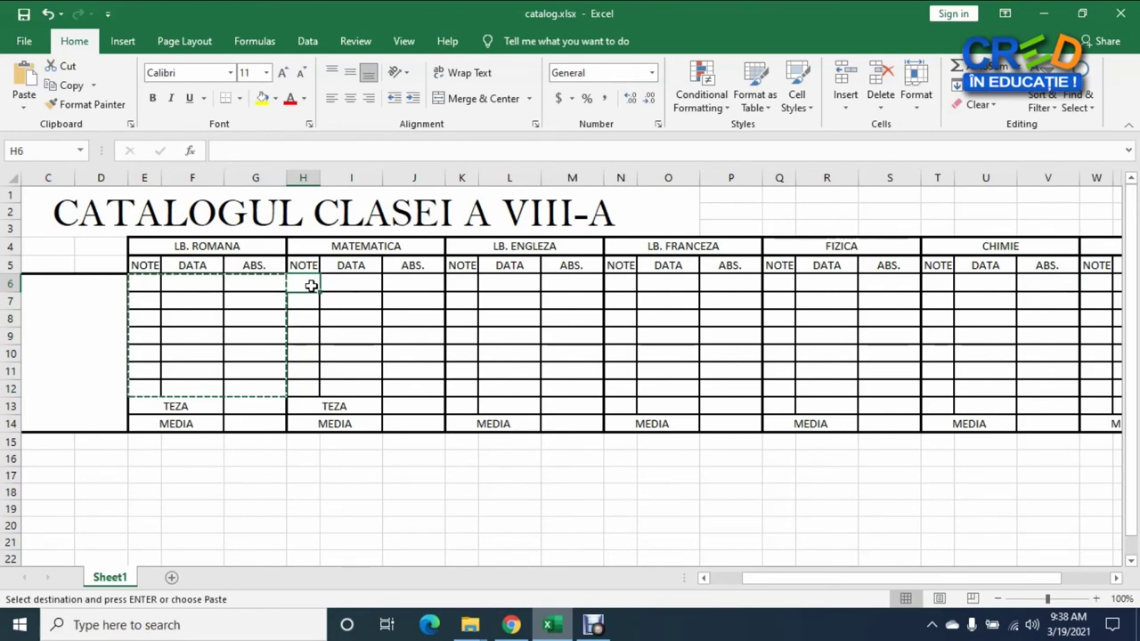
key(ctrl+v)
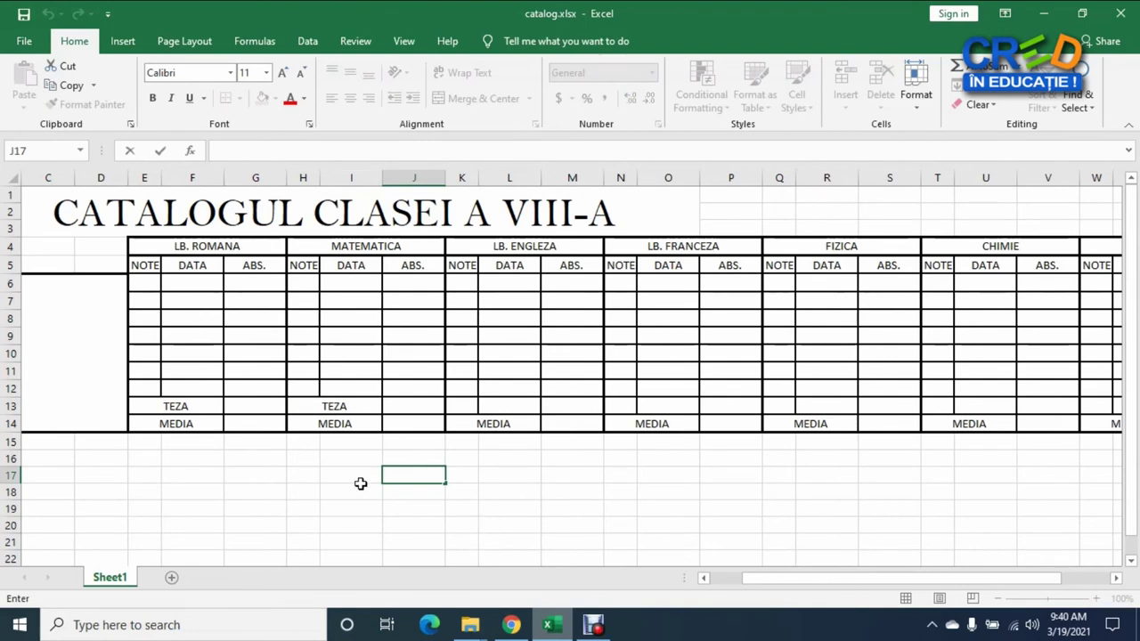
Copy the LB. ROMANA TEZA and MEDIA value cells G13:G14 onto the matching MATEMATICA cells J13:J14
drag(264, 405, 265, 424)
key(ctrl+c)
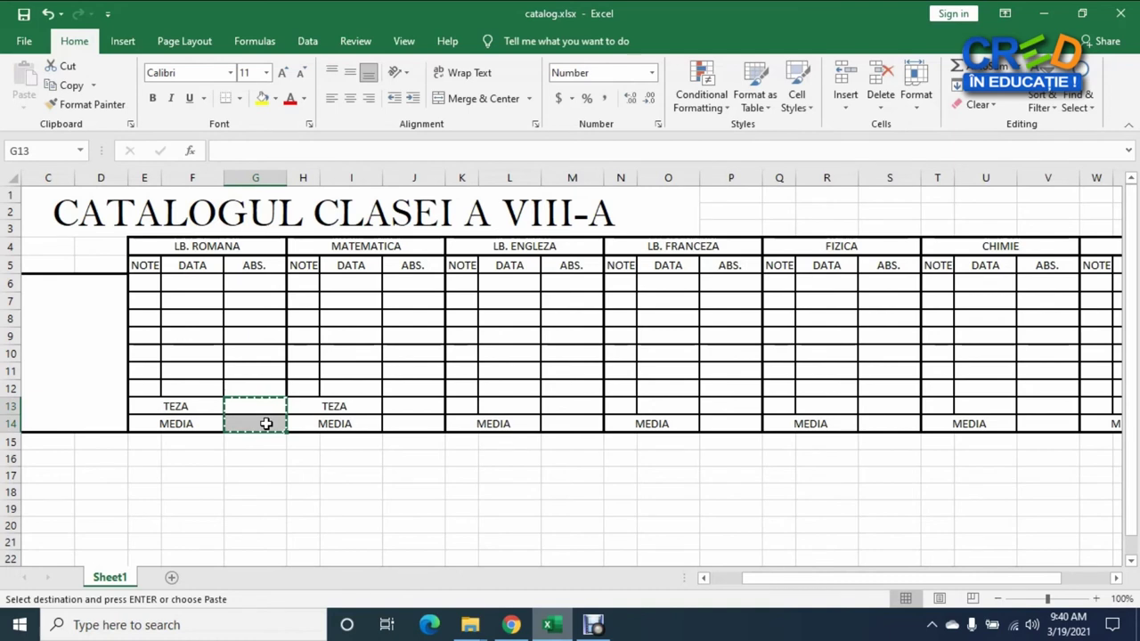
click(406, 407)
key(ctrl+v)
key(ctrl)
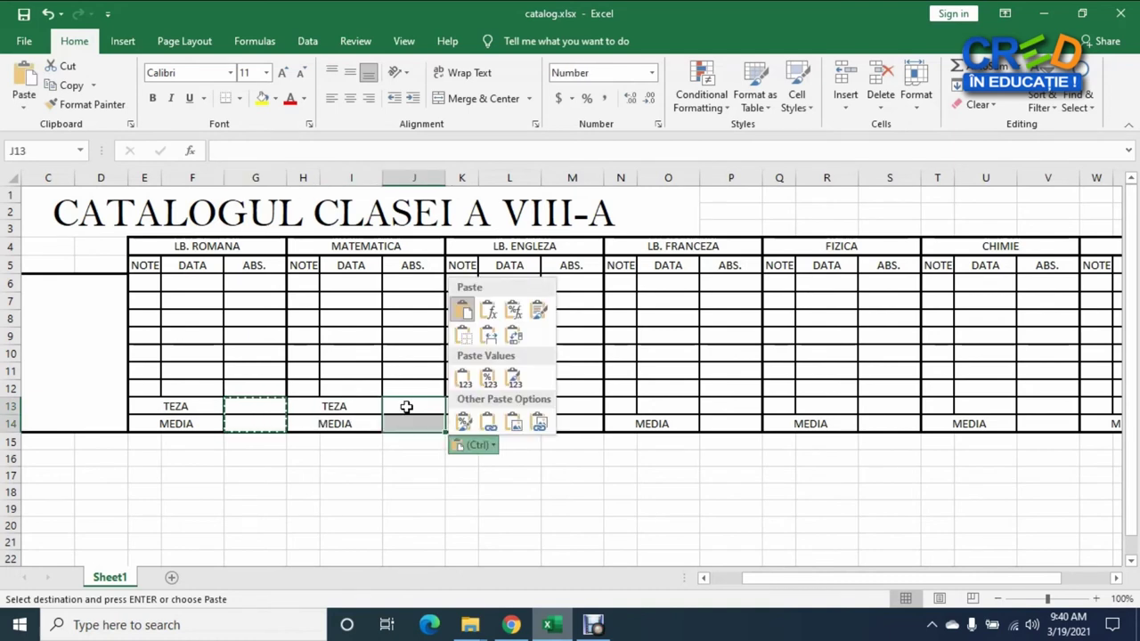
key(ctrl)
click(462, 475)
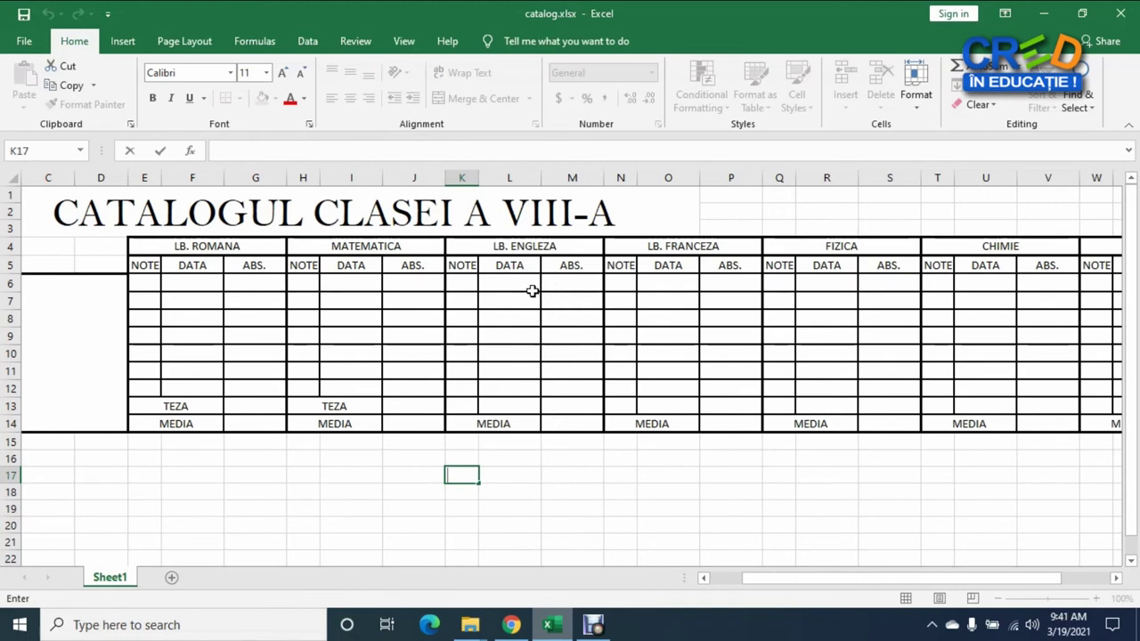
Format the LB. ENGLEZA NOTE cells K6:K13 as Number with no decimal places
drag(458, 281, 477, 402)
right_click(467, 383)
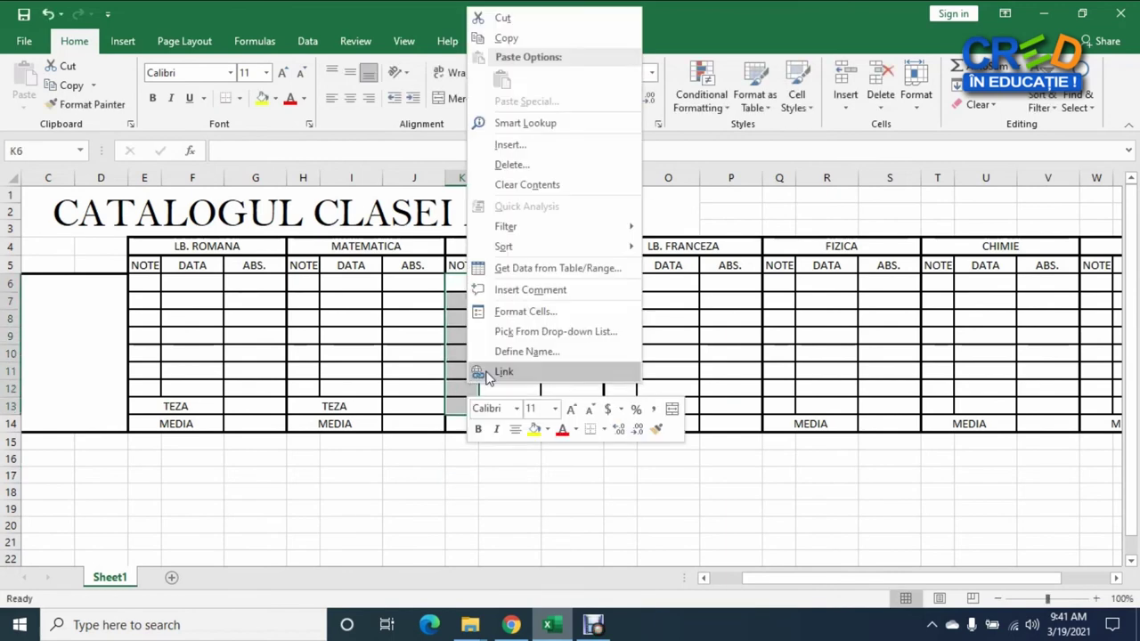
click(527, 312)
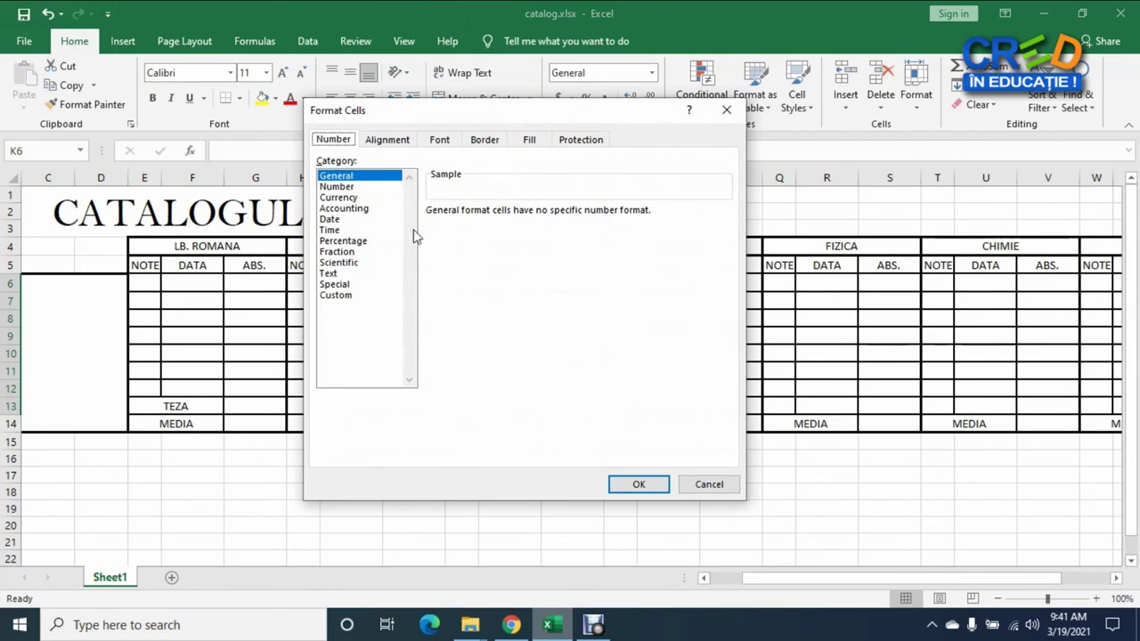
click(339, 187)
double_click(538, 215)
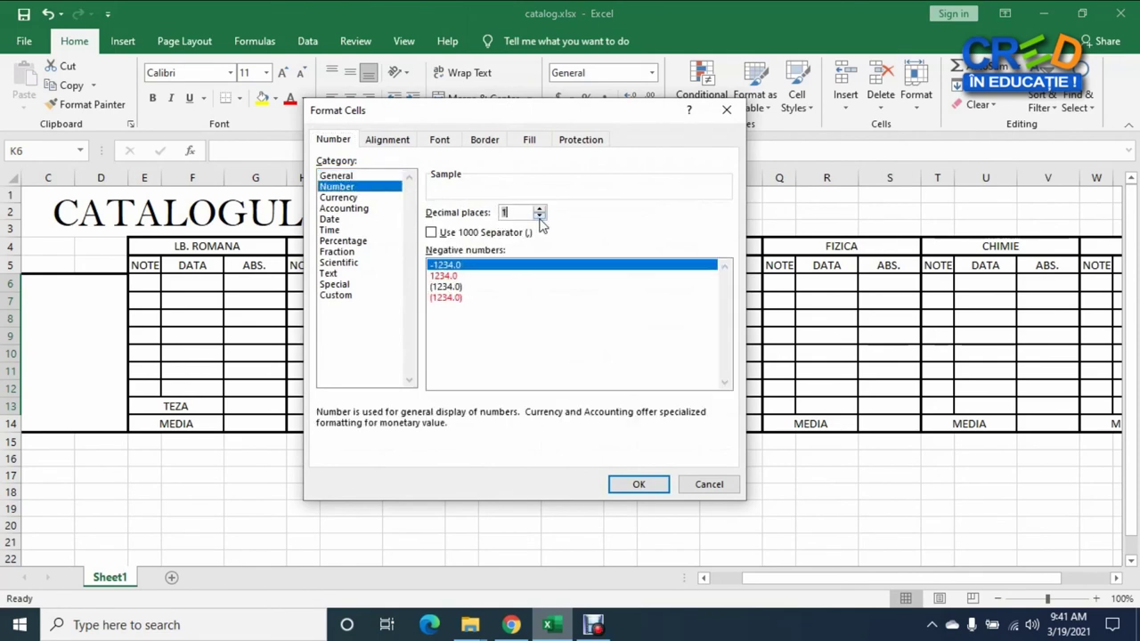
click(638, 484)
click(498, 424)
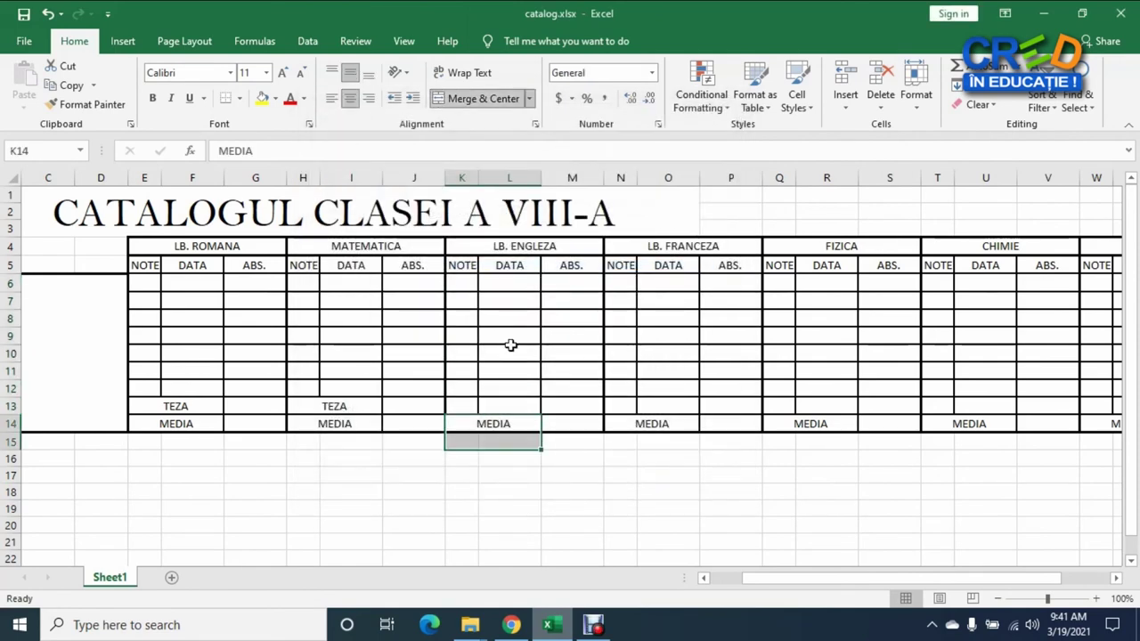
Format the LB. ENGLEZA DATA and ABS. cells L6:M13 as Romanian dates of type 14/3/2012
click(520, 283)
drag(521, 283, 585, 402)
right_click(568, 369)
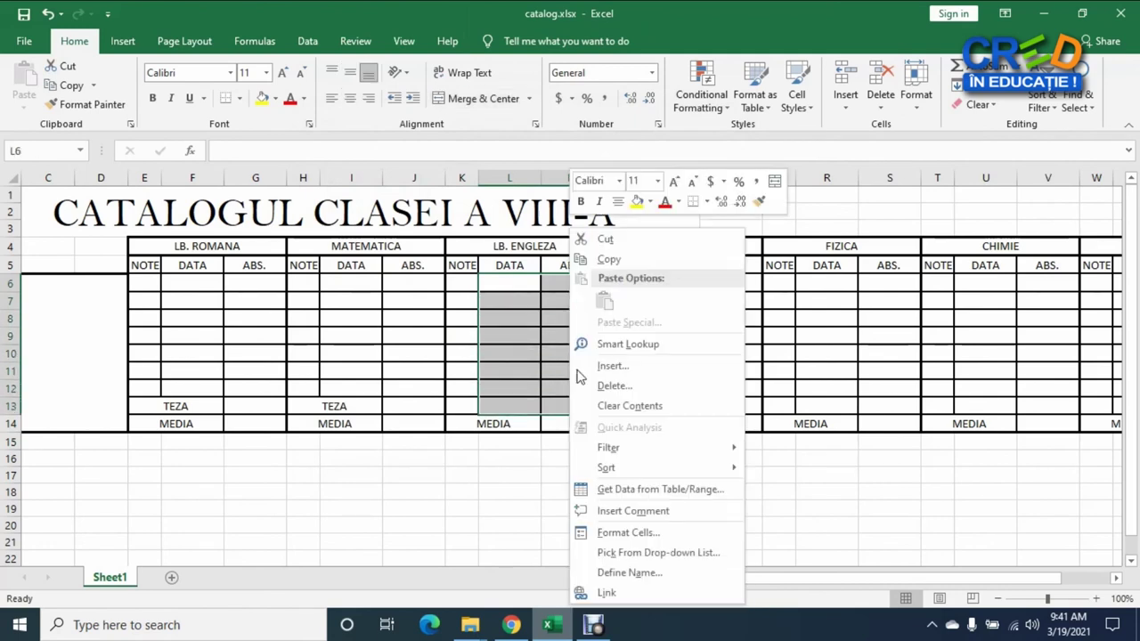
click(650, 533)
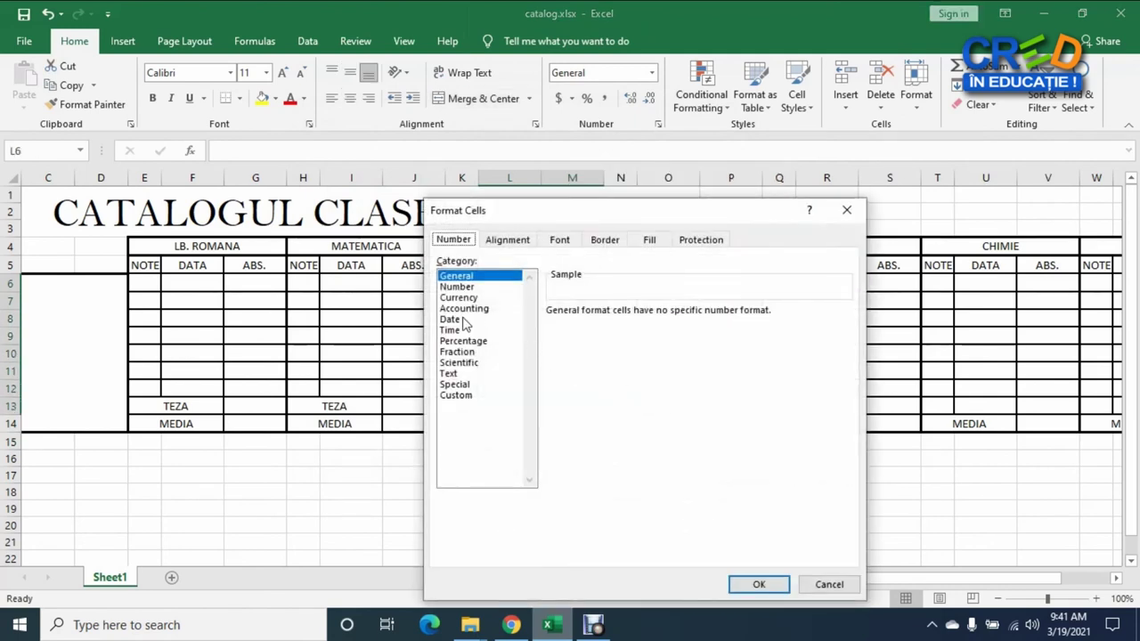
click(461, 328)
click(459, 320)
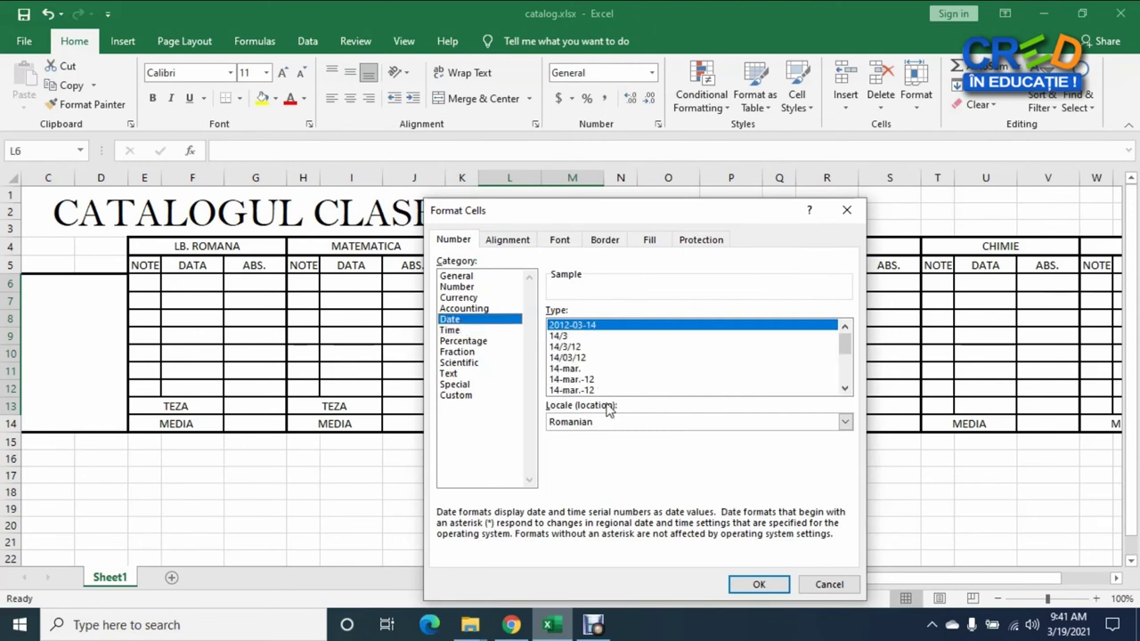
click(653, 368)
scroll(653, 368, down, 2)
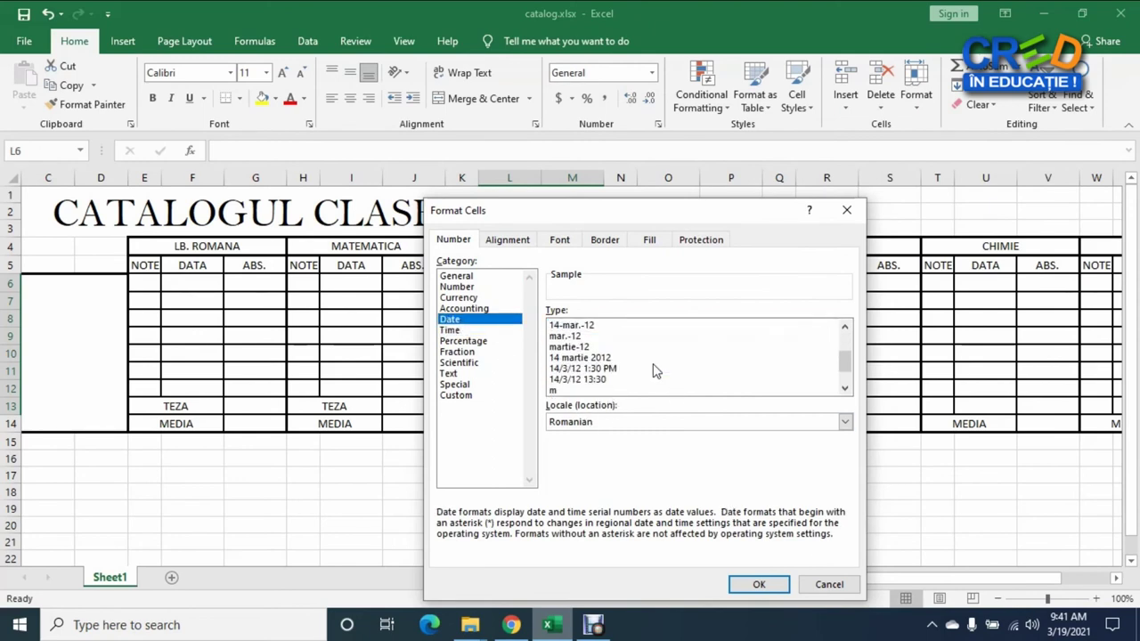
scroll(611, 370, down, 1)
click(584, 379)
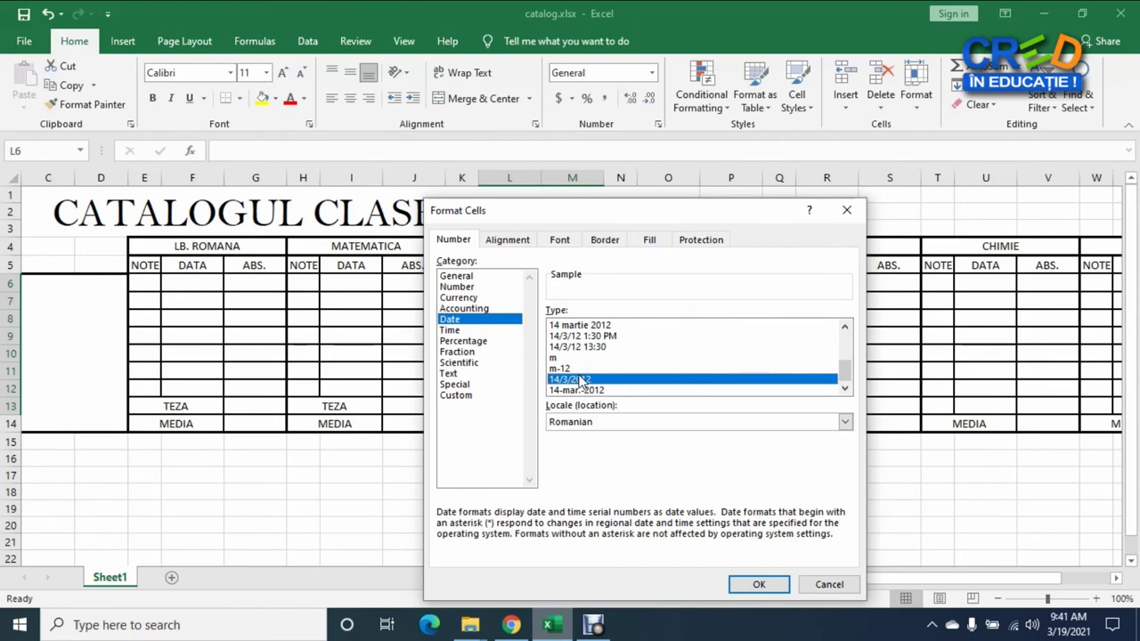
click(772, 590)
click(564, 471)
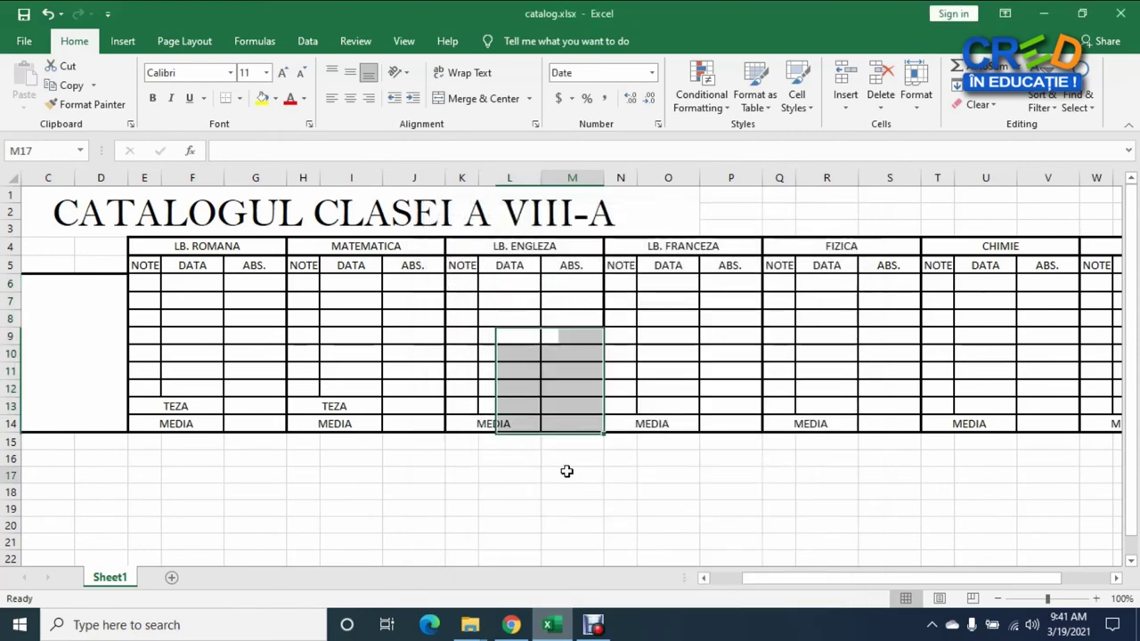
Format the LB. ENGLEZA MEDIA value cell M14 as Currency with the $ symbol and no decimal places
click(563, 426)
right_click(563, 425)
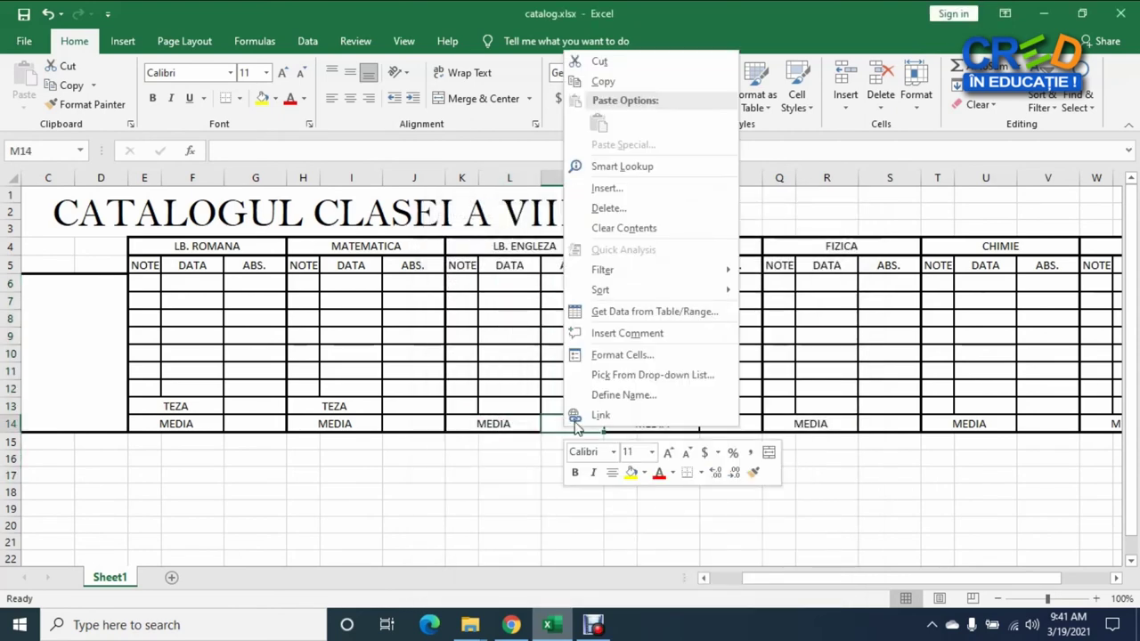
click(623, 353)
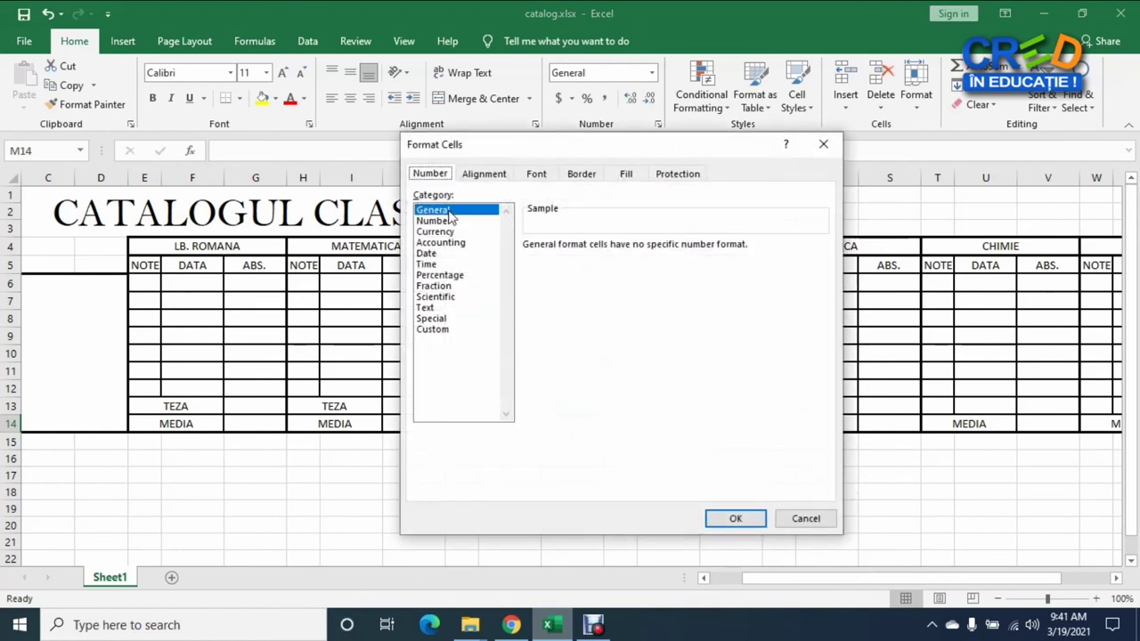
key(Down)
key(Down)
click(636, 250)
click(635, 250)
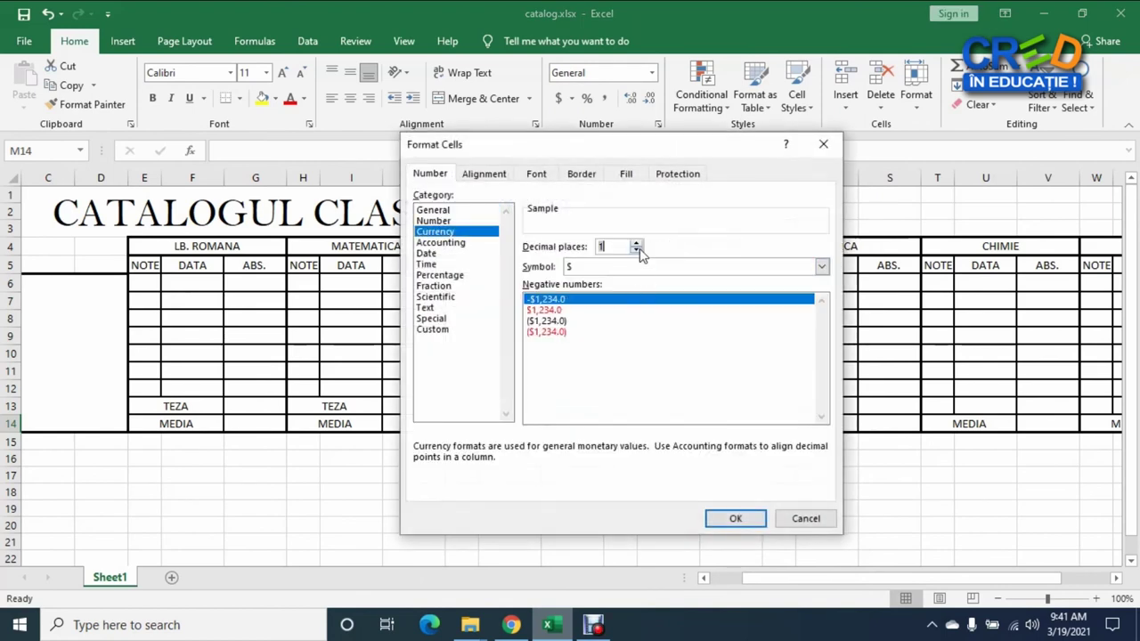
click(736, 518)
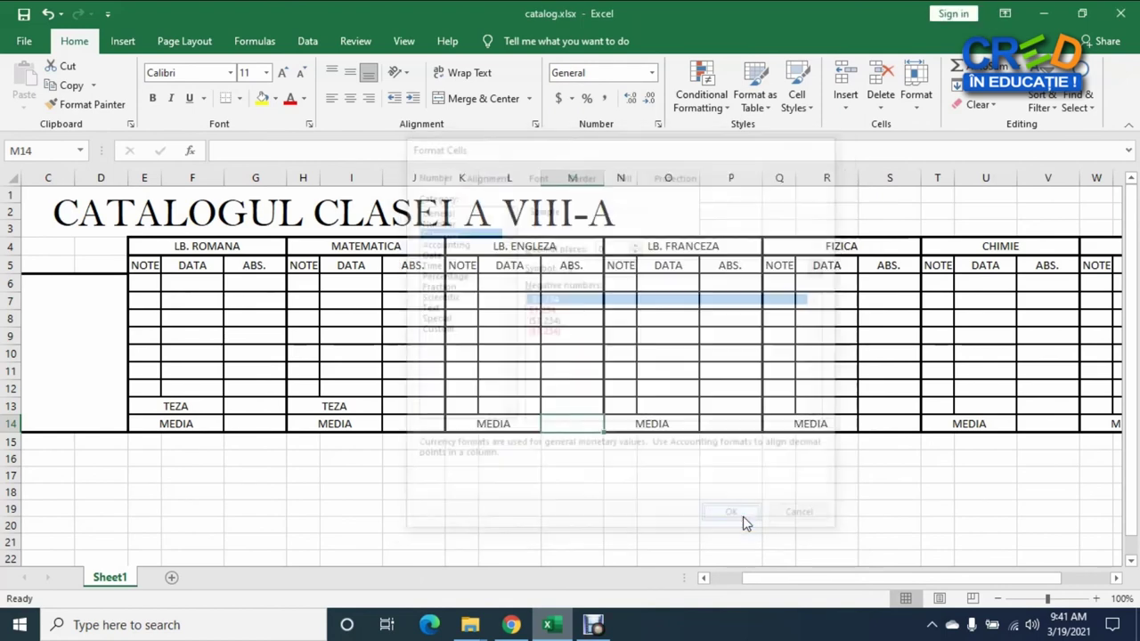
click(611, 488)
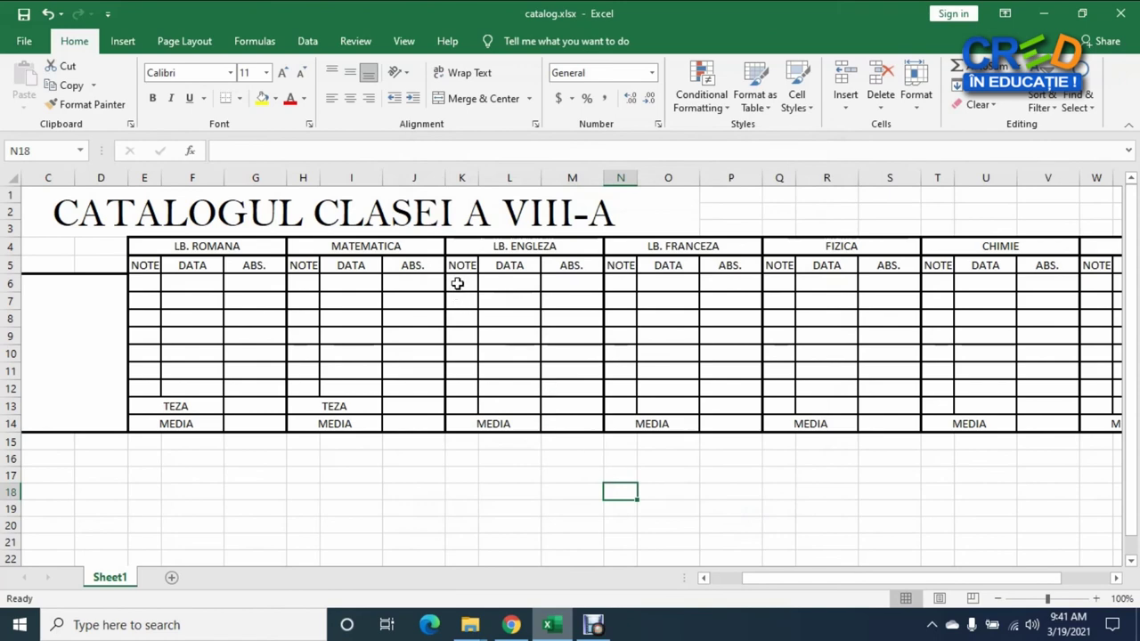
Copy the formatted LB. ENGLEZA block K6:M14 onto the LB. FRANCEZA block, starting at N6
drag(455, 282, 578, 414)
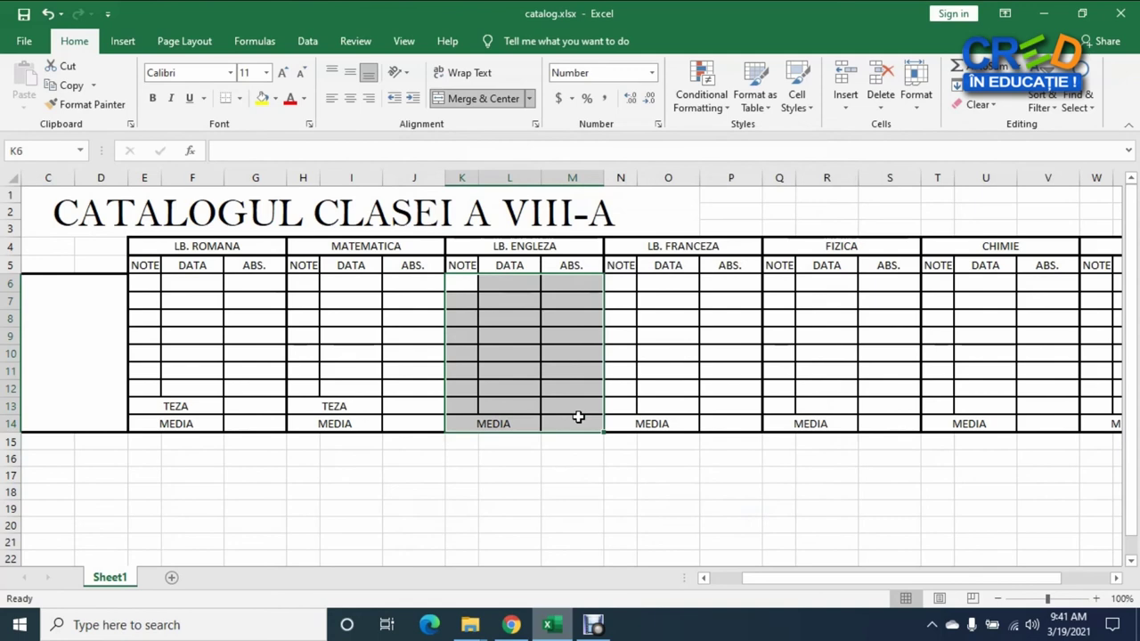
key(ctrl+c)
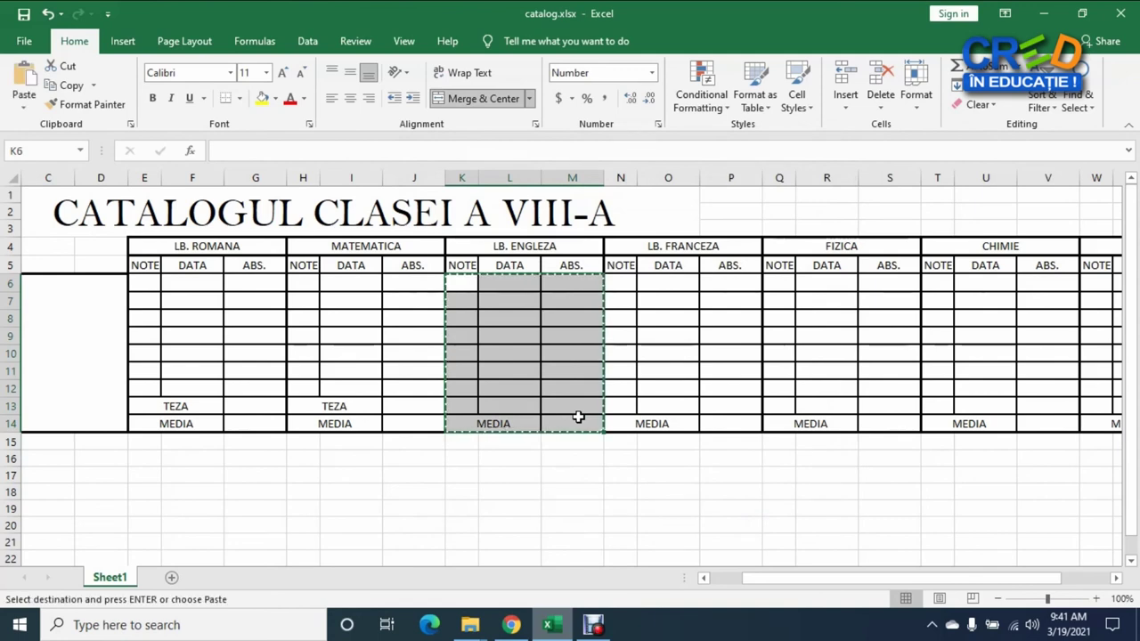
click(622, 285)
key(ctrl+v)
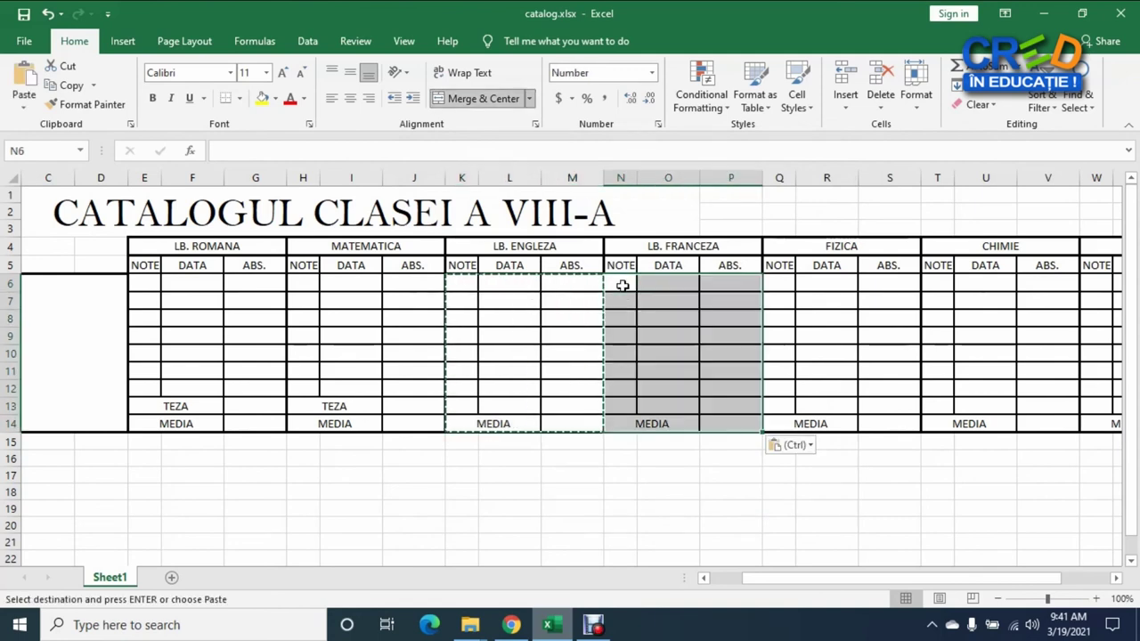
Paste the copied LB. ENGLEZA block onto FIZICA, CHIMIE and INFORMATICA, starting at Q6, T6 and W6
click(779, 288)
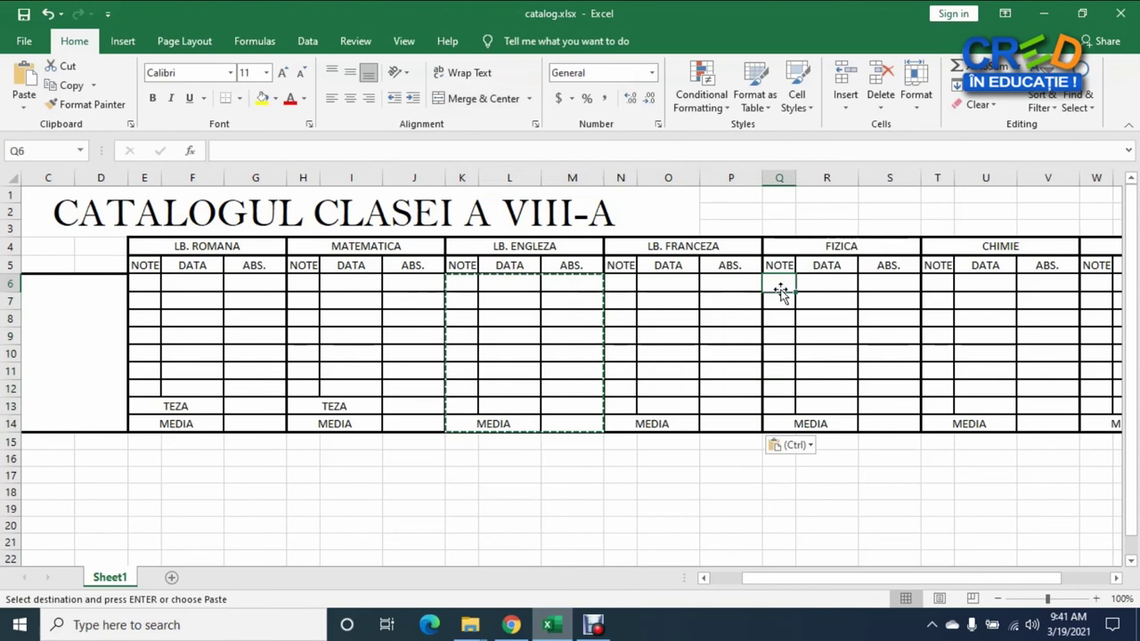
key(ctrl+v)
click(940, 283)
key(ctrl+v)
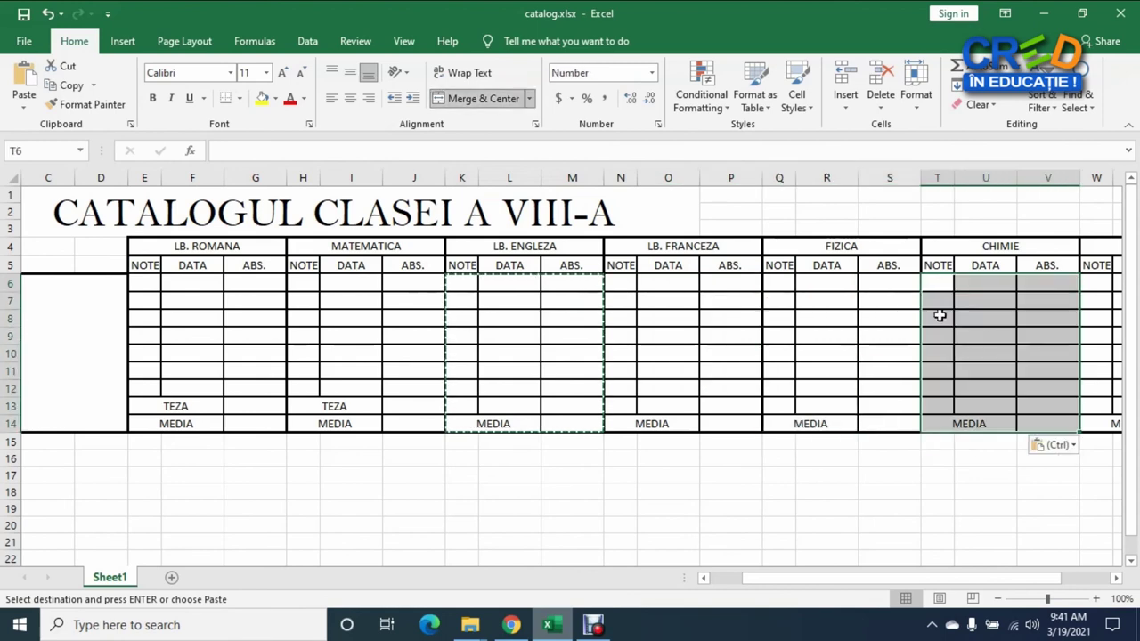
drag(792, 585, 814, 586)
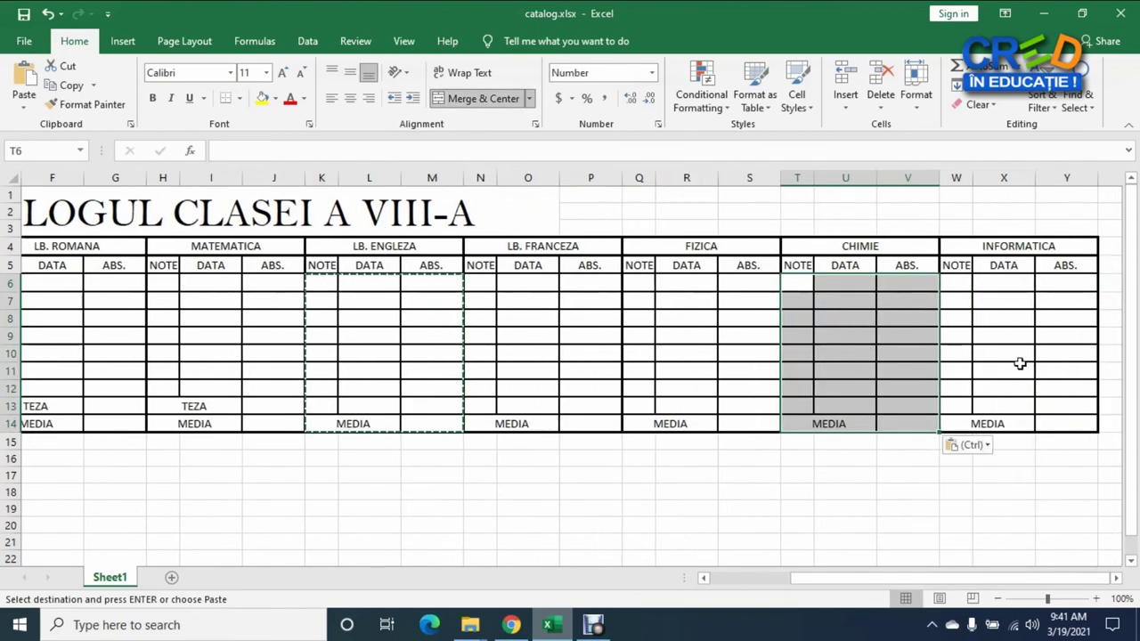
click(962, 279)
key(ctrl+v)
Deselect the pasted block, return to the start of the catalog and save the workbook
click(846, 483)
drag(876, 578, 797, 578)
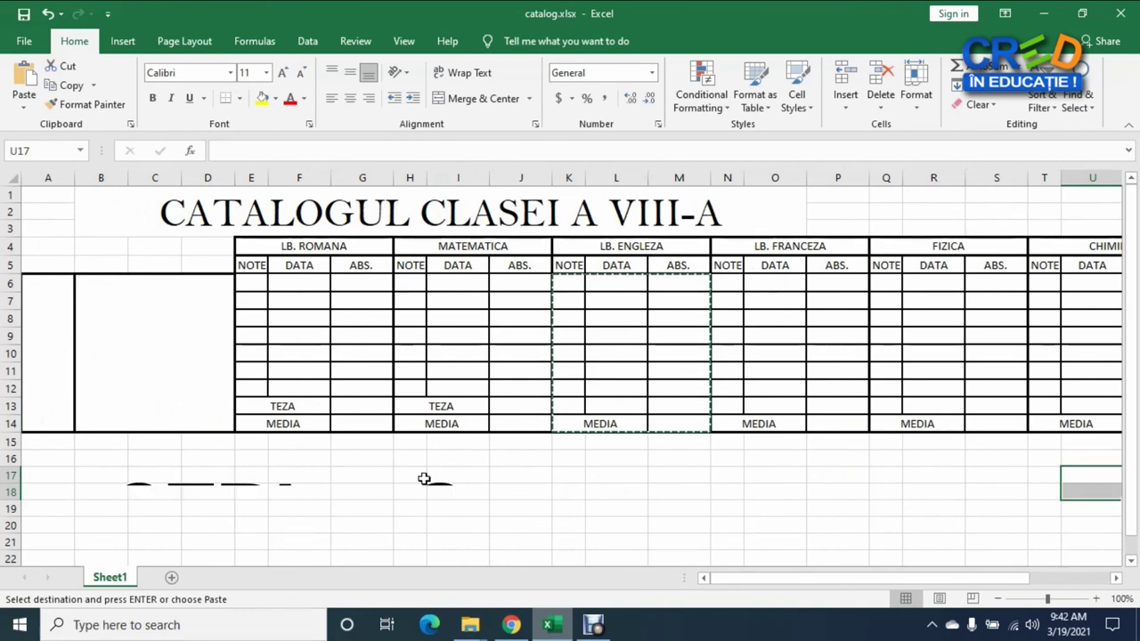
key(ctrl+s)
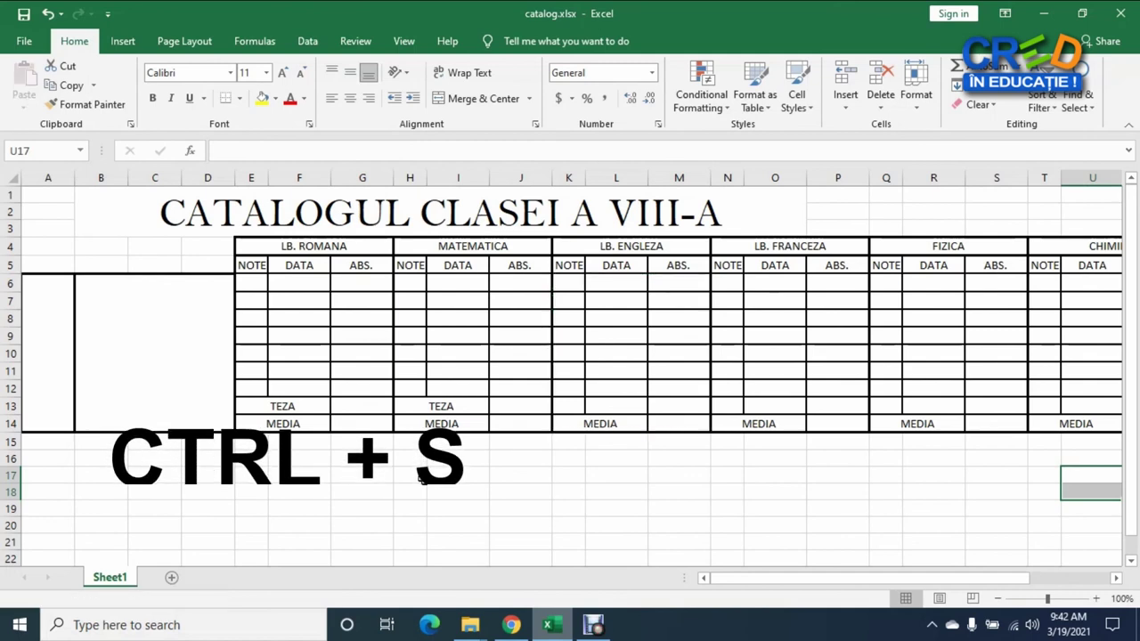